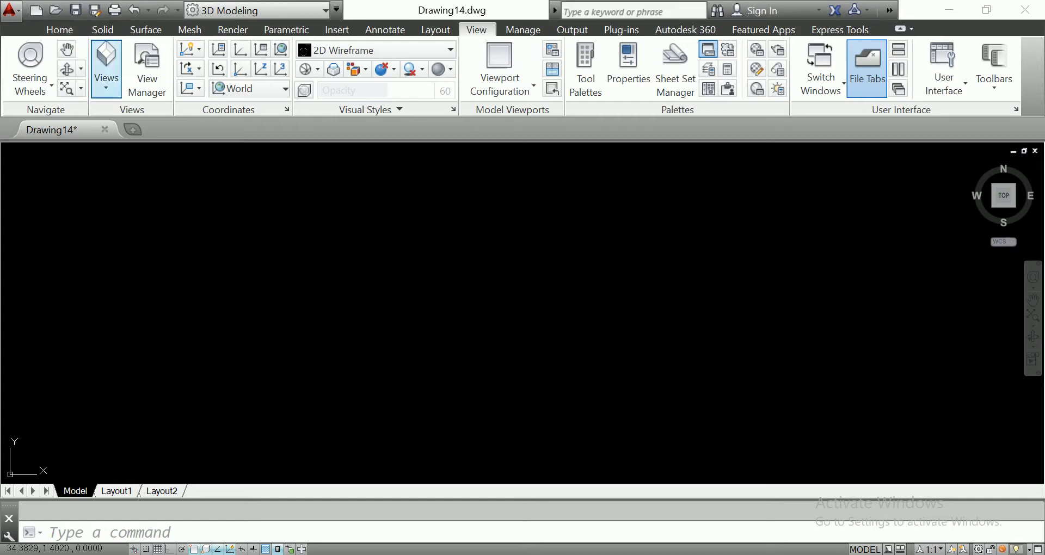
Switch the ribbon to the Home tab's drawing and modelling tools.
{"action": "left_click", "coordinate": [59, 30]}
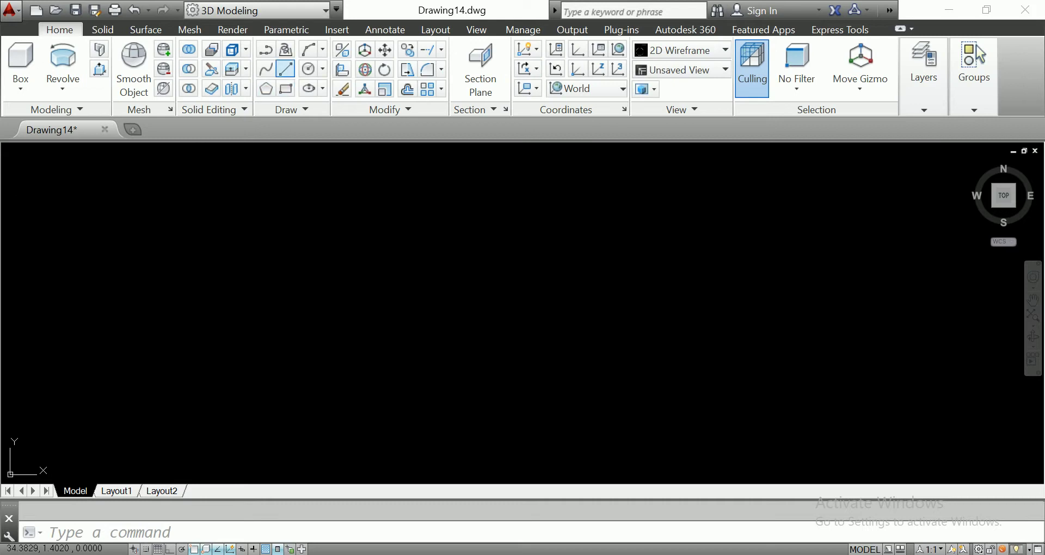
Draw a 200-unit vertical line with Ortho turned on.
{"action": "left_click", "coordinate": [285, 69]}
{"action": "left_click", "coordinate": [602, 173]}
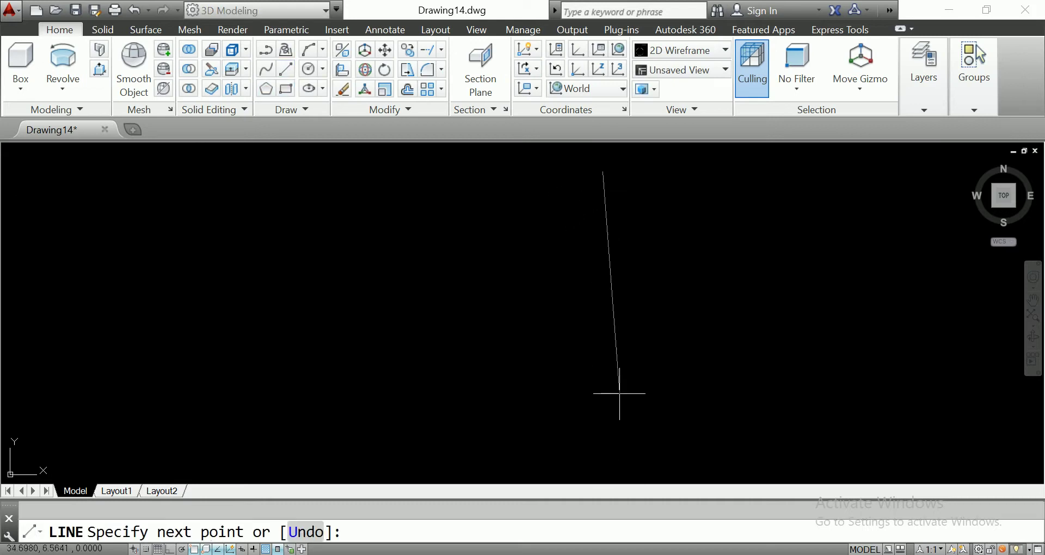
{"action": "key", "text": "F8"}
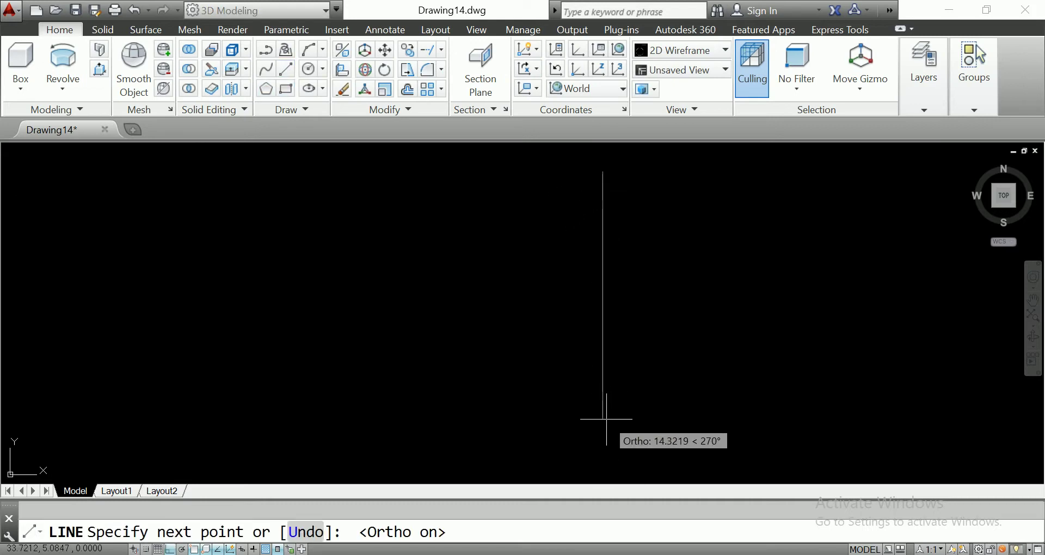
{"action": "type", "text": "200"}
{"action": "key", "text": "Return"}
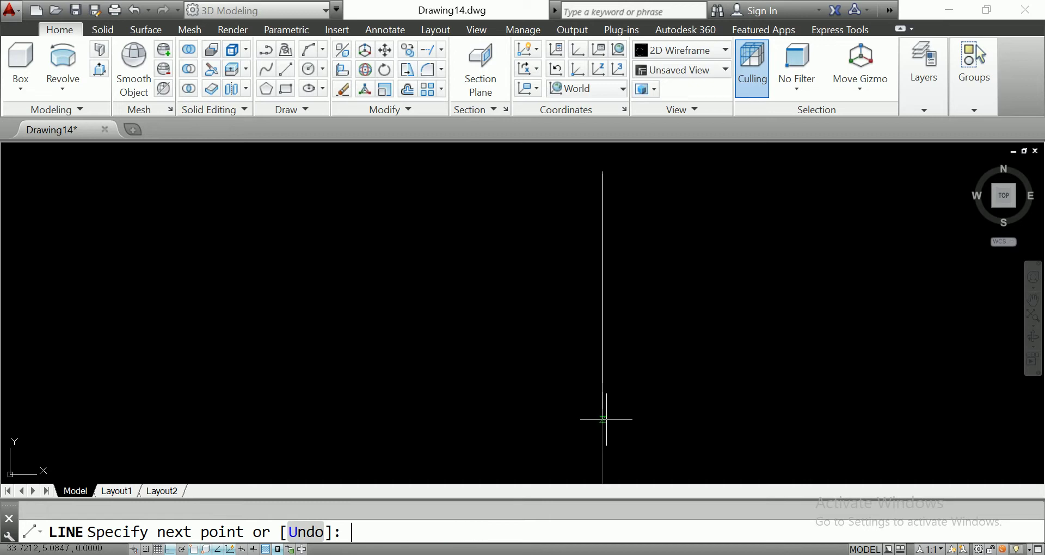
{"action": "right_click", "coordinate": [653, 273]}
{"action": "left_click", "coordinate": [686, 284]}
Select the vertical line, then regenerate and zoom the display around it.
{"action": "left_click", "coordinate": [602, 300]}
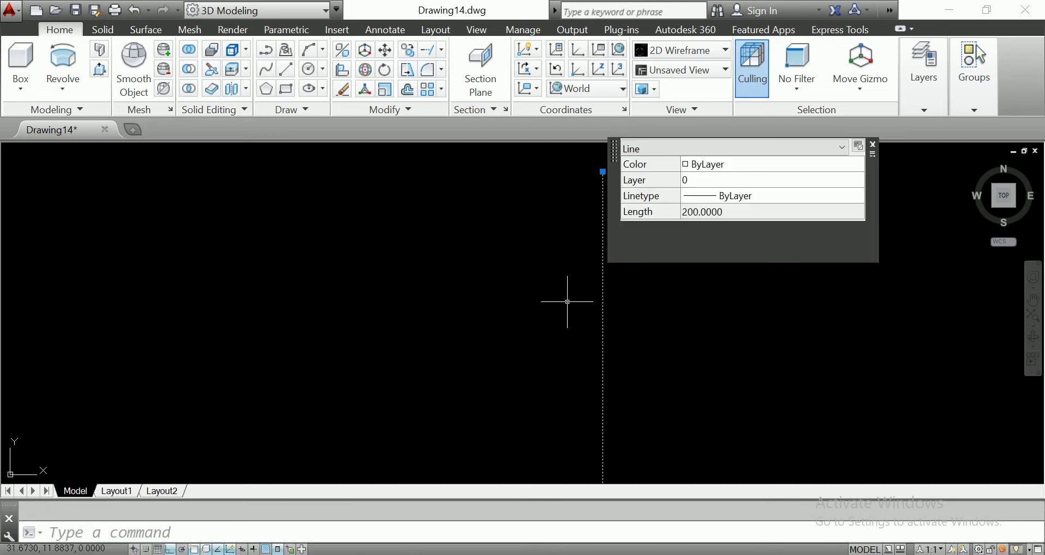
{"action": "type", "text": "RE"}
{"action": "key", "text": "Return"}
{"action": "scroll", "coordinate": [653, 315], "scroll_direction": "down", "scroll_amount": 5}
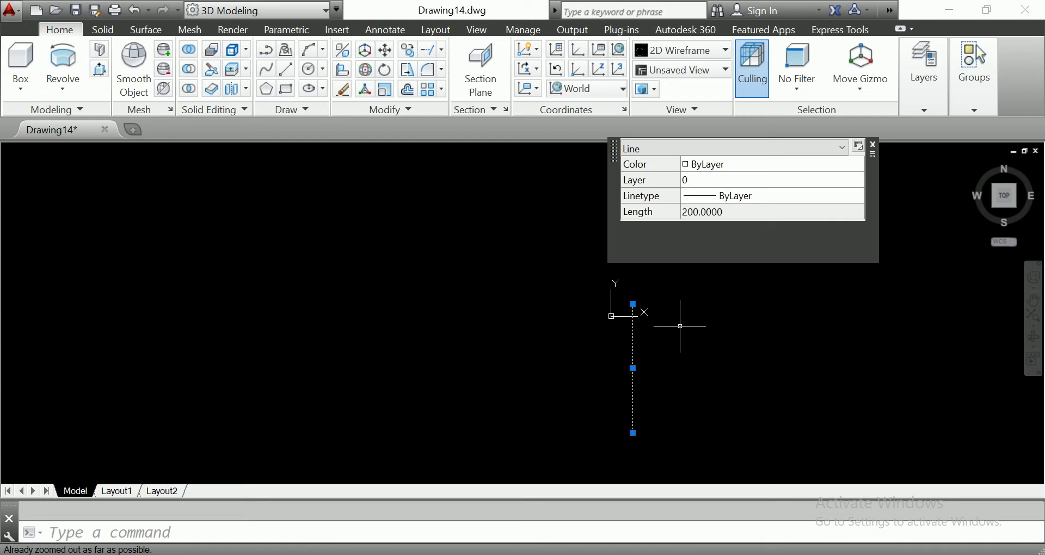
{"action": "scroll", "coordinate": [466, 306], "scroll_direction": "down", "scroll_amount": 2}
{"action": "type", "text": "RE"}
{"action": "key", "text": "Return"}
{"action": "scroll", "coordinate": [512, 307], "scroll_direction": "down", "scroll_amount": 5}
{"action": "scroll", "coordinate": [590, 308], "scroll_direction": "up", "scroll_amount": 4}
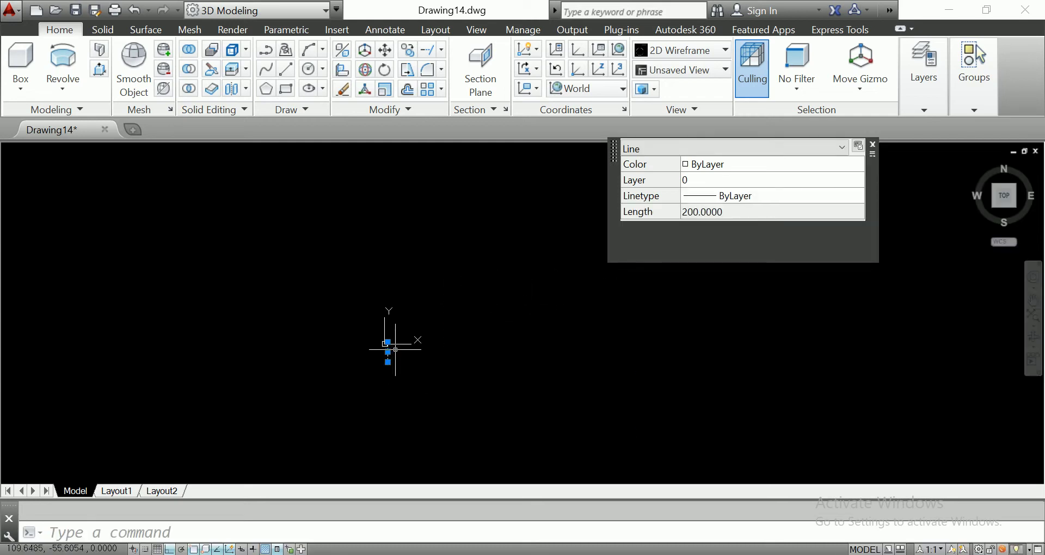
{"action": "key", "text": "Escape"}
Move the vertical line toward the middle of the drawing area.
{"action": "left_click", "coordinate": [373, 360]}
{"action": "type", "text": "M"}
{"action": "key", "text": "Return"}
{"action": "left_click", "coordinate": [494, 358]}
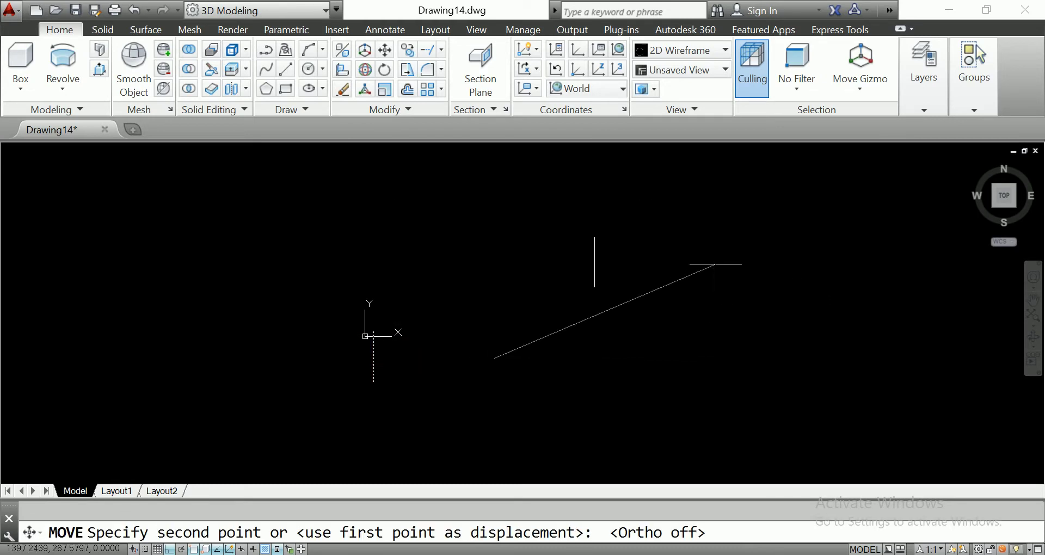
{"action": "left_click", "coordinate": [720, 255]}
Zoom and pan to frame the moved line, reselecting it to check.
{"action": "scroll", "coordinate": [611, 333], "scroll_direction": "up", "scroll_amount": 2}
{"action": "middle_click_drag", "start_coordinate": [647, 334], "coordinate": [573, 314]}
{"action": "scroll", "coordinate": [571, 314], "scroll_direction": "up", "scroll_amount": 2}
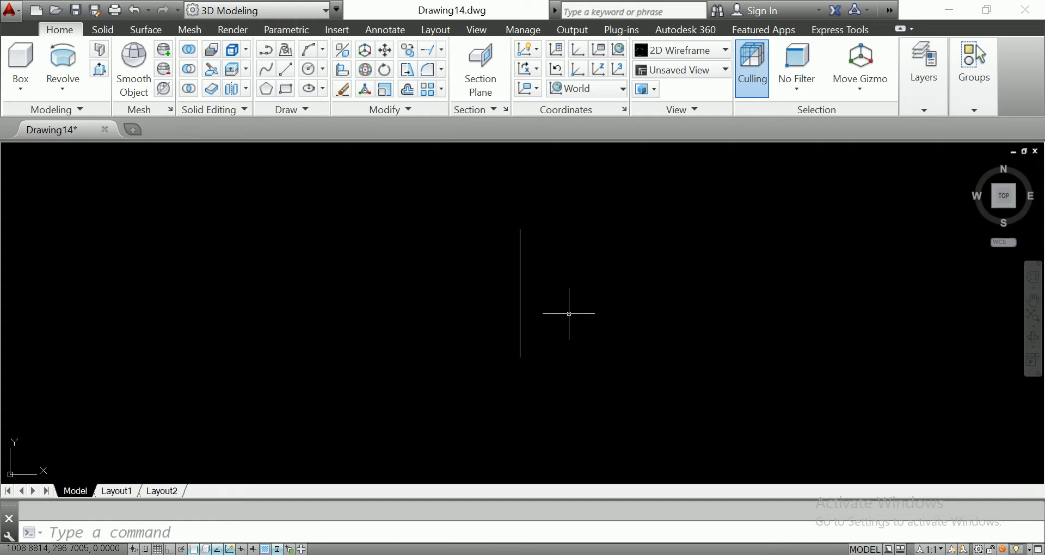
{"action": "scroll", "coordinate": [589, 303], "scroll_direction": "up", "scroll_amount": 2}
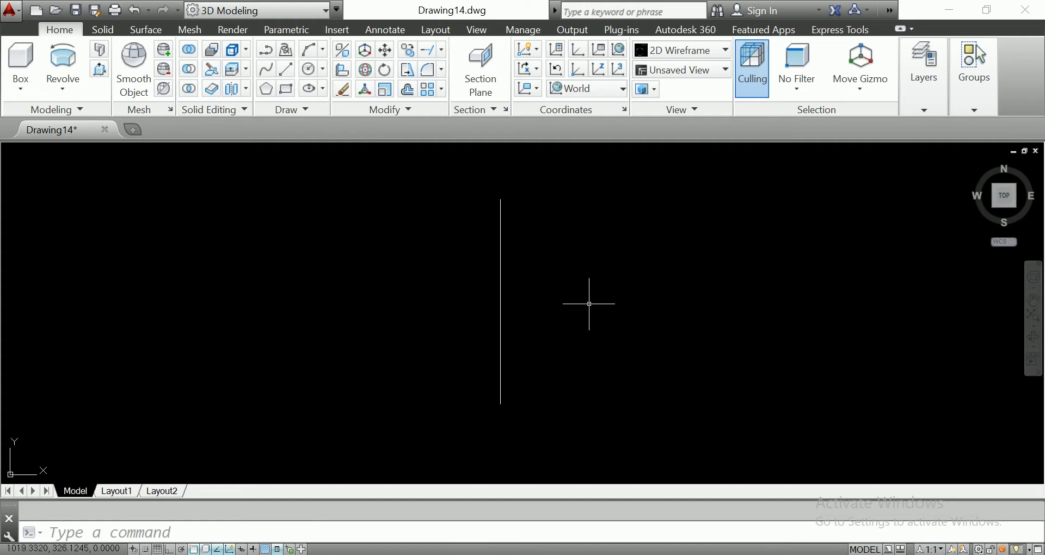
{"action": "middle_click_drag", "start_coordinate": [574, 303], "coordinate": [690, 326]}
{"action": "left_click", "coordinate": [700, 285]}
{"action": "left_click", "coordinate": [589, 303]}
{"action": "scroll", "coordinate": [639, 331], "scroll_direction": "down", "scroll_amount": 3}
{"action": "scroll", "coordinate": [639, 331], "scroll_direction": "up", "scroll_amount": 5}
{"action": "key", "text": "Escape"}
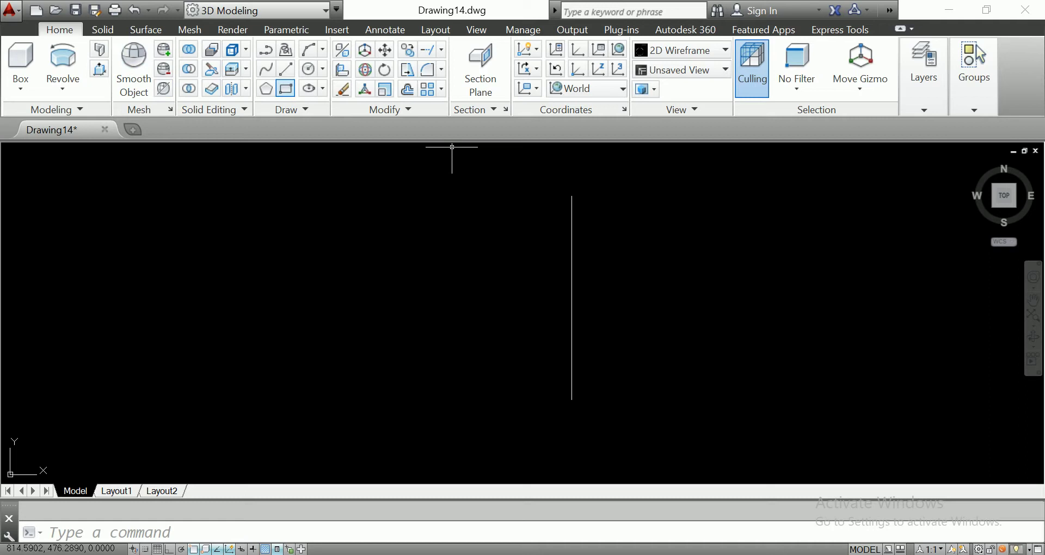
Make initial attempts at starting a line from the vertical line's bottom endpoint.
{"action": "left_click", "coordinate": [285, 68]}
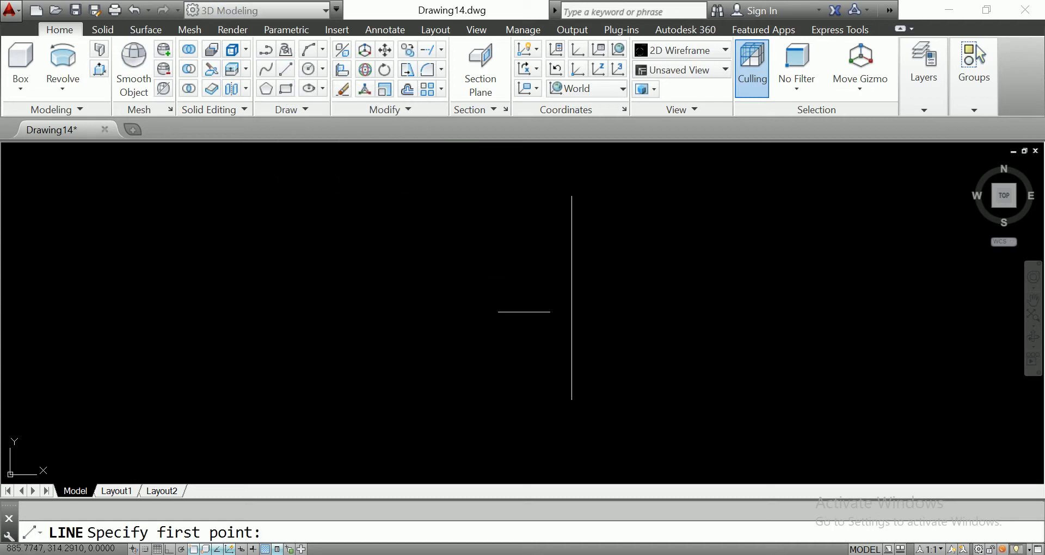
{"action": "left_click", "coordinate": [572, 364]}
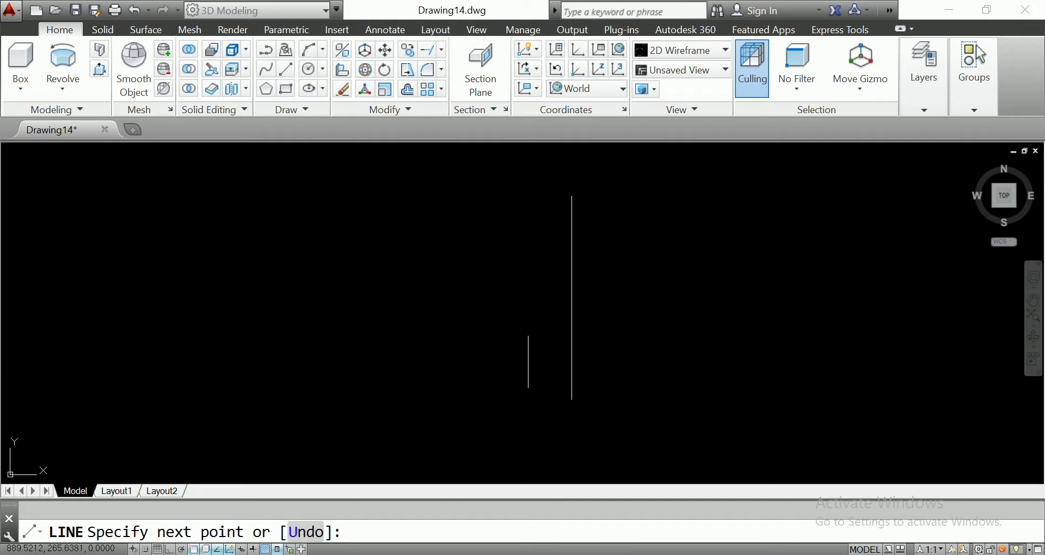
{"action": "key", "text": "Escape"}
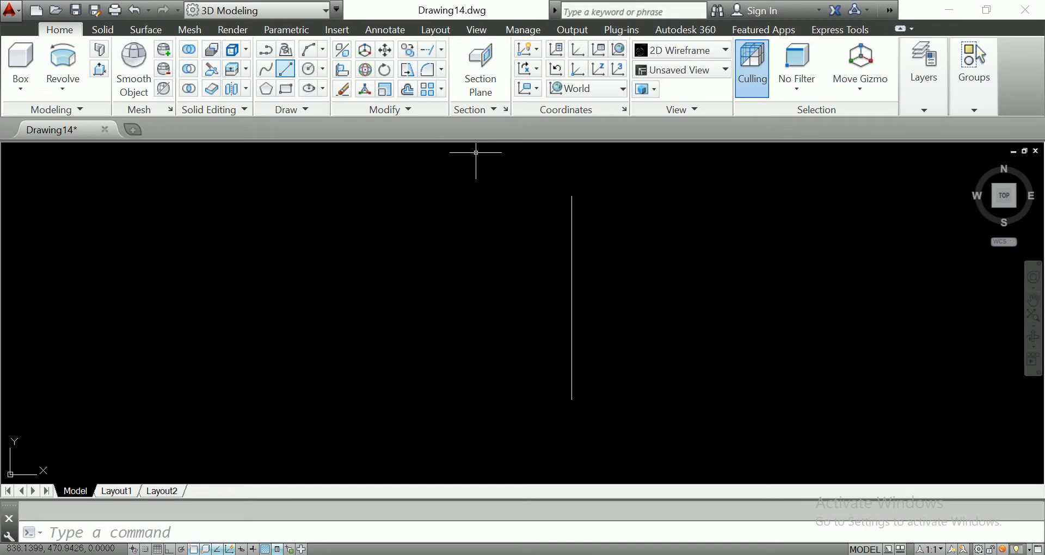
{"action": "key", "text": "Return"}
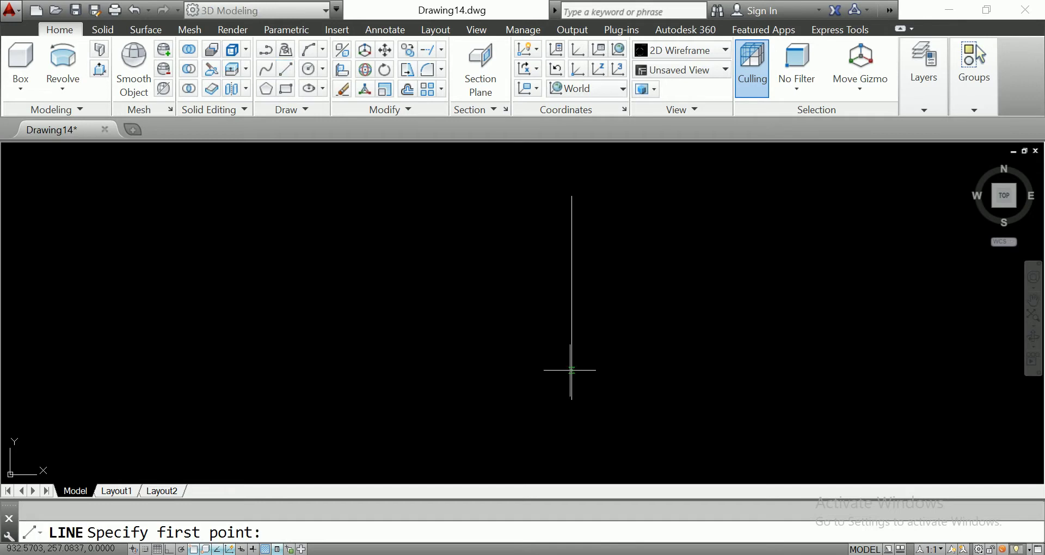
{"action": "left_click", "coordinate": [571, 370]}
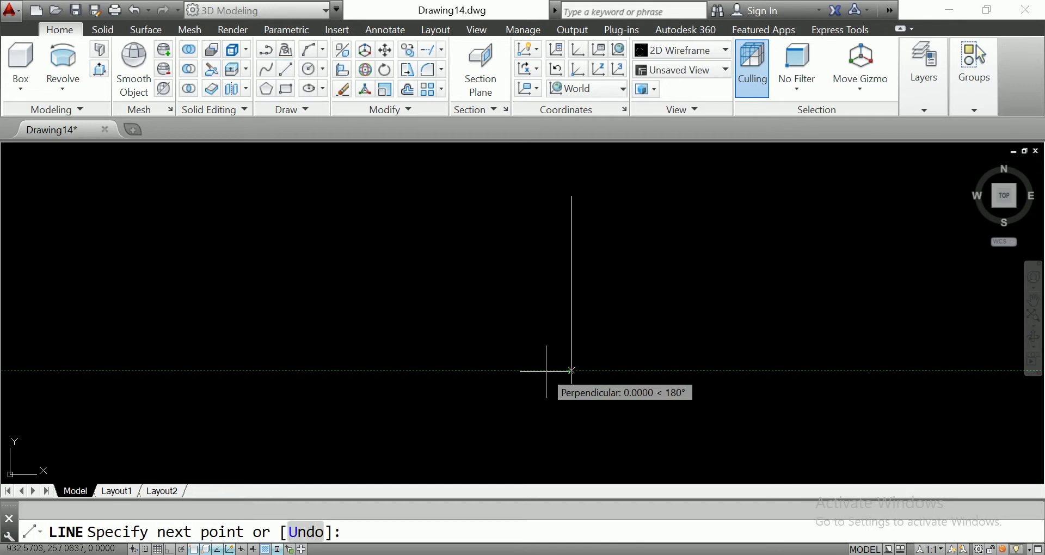
{"action": "key", "text": "Escape"}
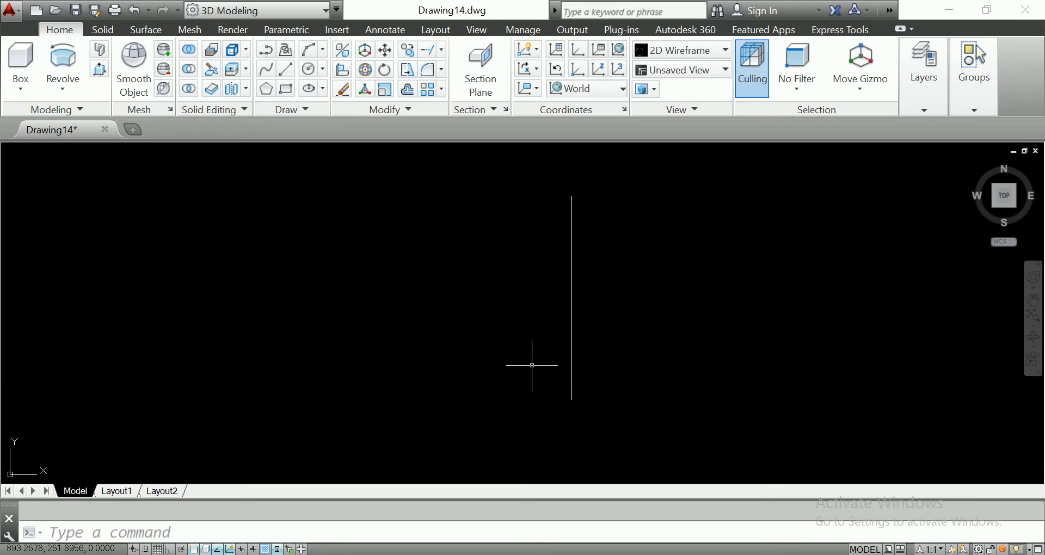
Draw a short horizontal segment leftward from the axis bottom, then turn Ortho off.
{"action": "key", "text": "Return"}
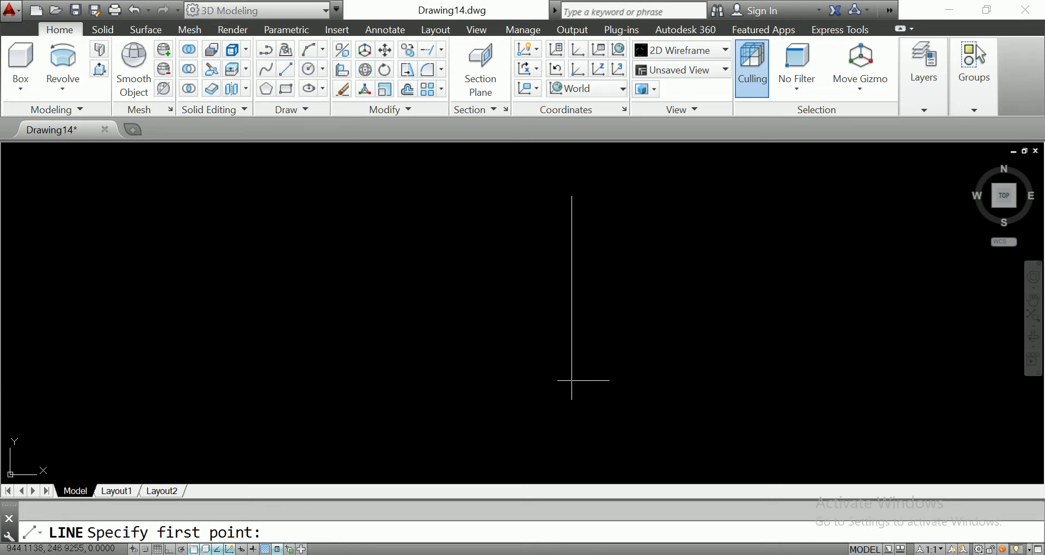
{"action": "left_click", "coordinate": [572, 365]}
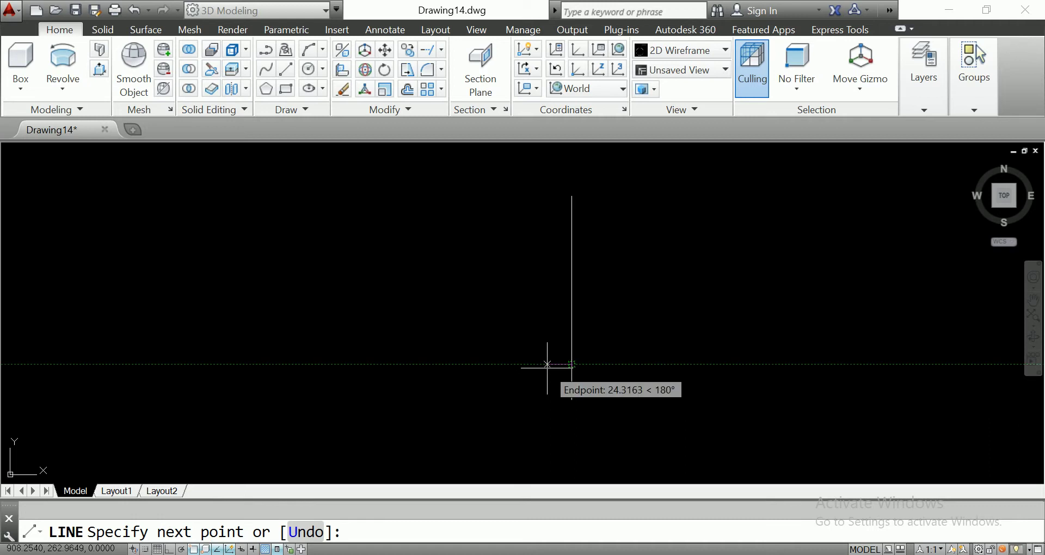
{"action": "key", "text": "F8"}
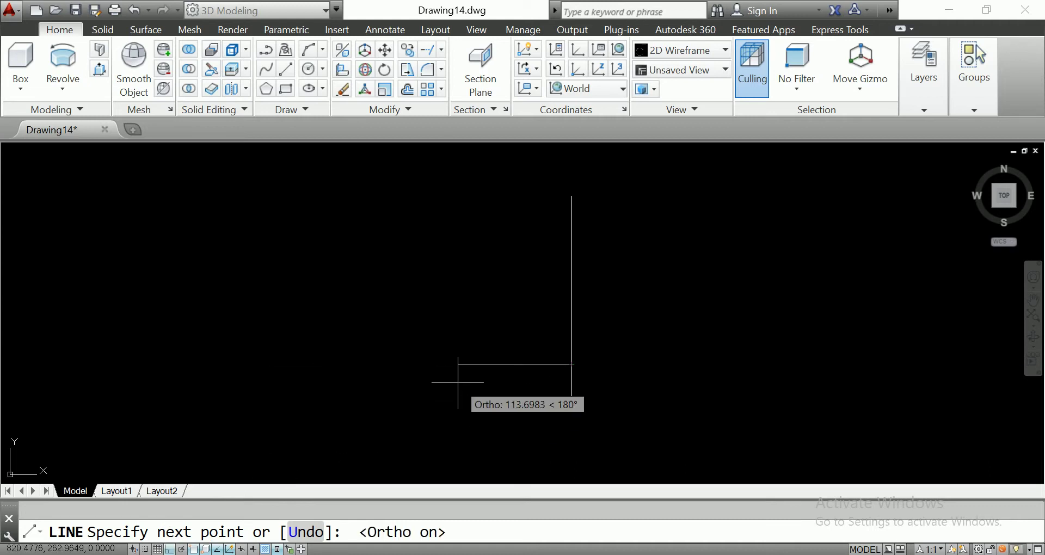
{"action": "left_click", "coordinate": [551, 364]}
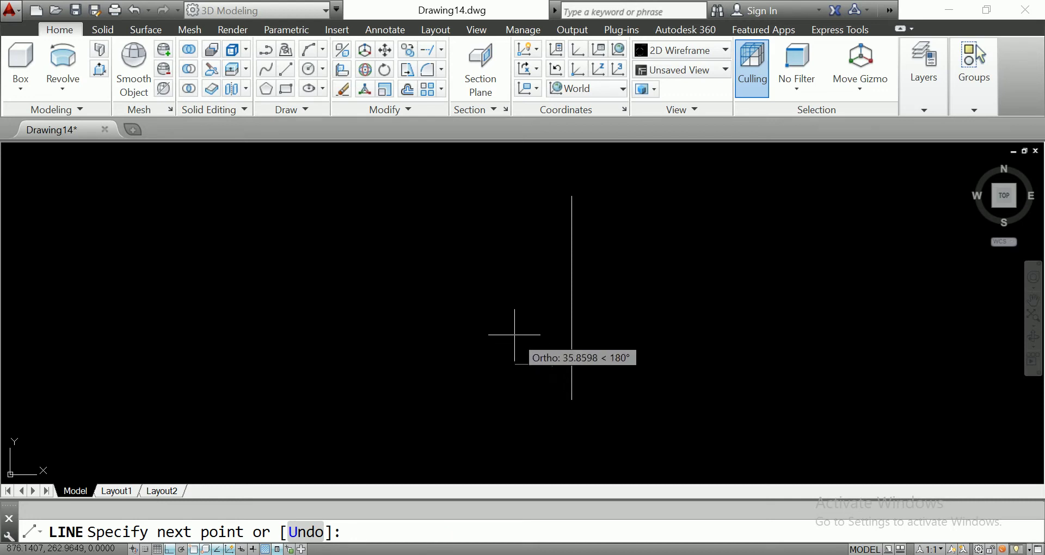
{"action": "key", "text": "F8"}
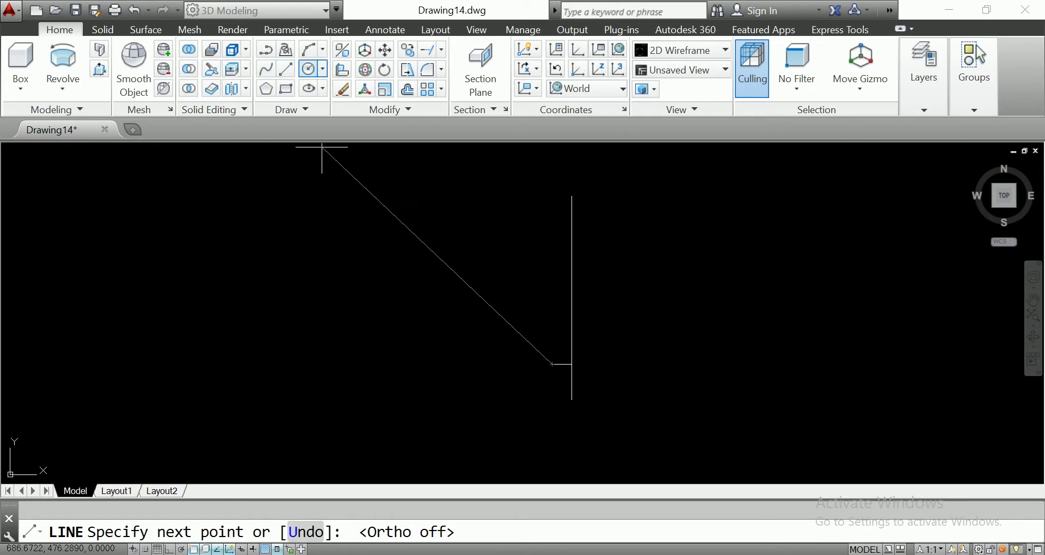
{"action": "left_click", "coordinate": [308, 68]}
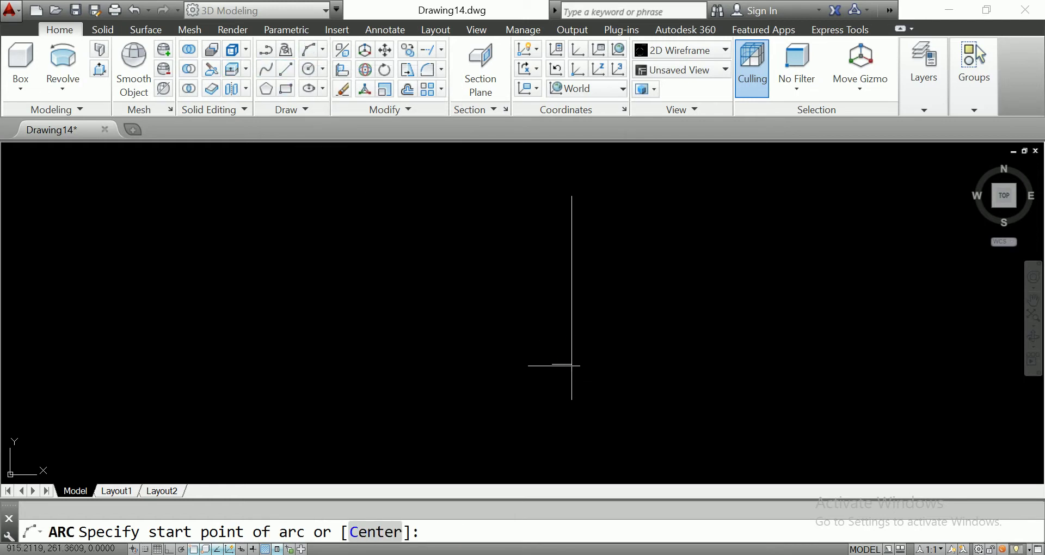
Draw a three-point arc bulging left from the horizontal line's end.
{"action": "left_click", "coordinate": [551, 363]}
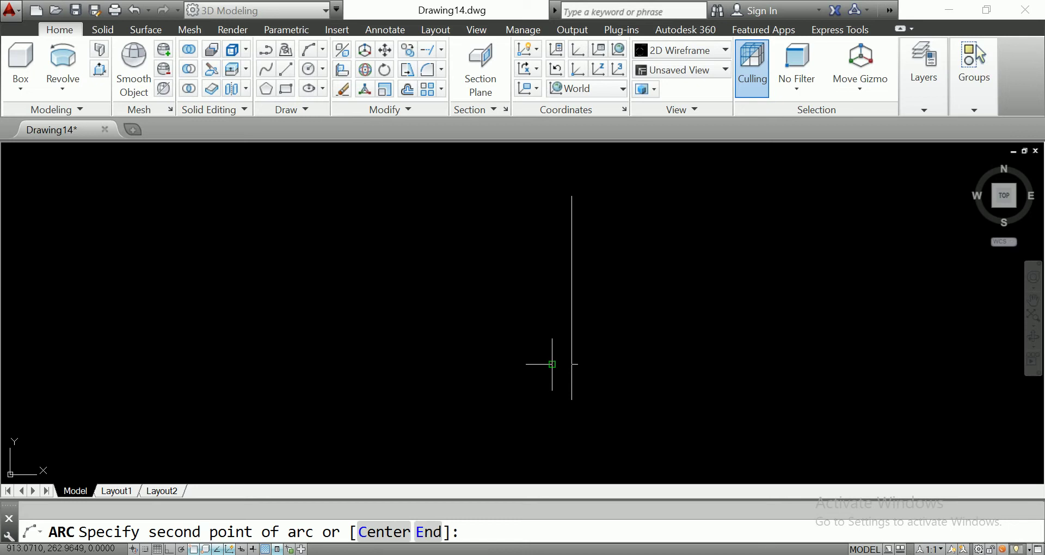
{"action": "left_click", "coordinate": [538, 313]}
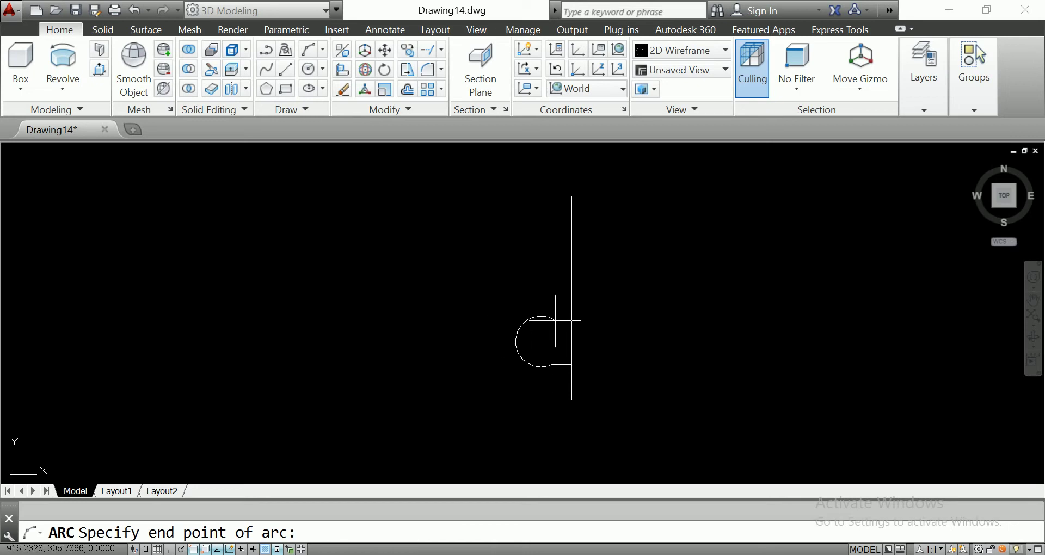
{"action": "left_click", "coordinate": [546, 310]}
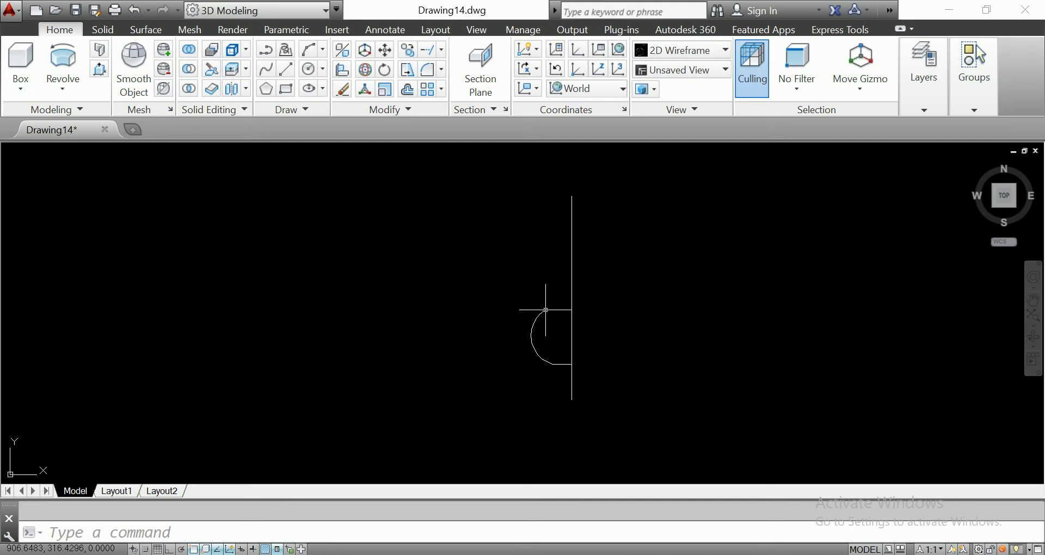
{"action": "scroll", "coordinate": [544, 321], "scroll_direction": "up", "scroll_amount": 2}
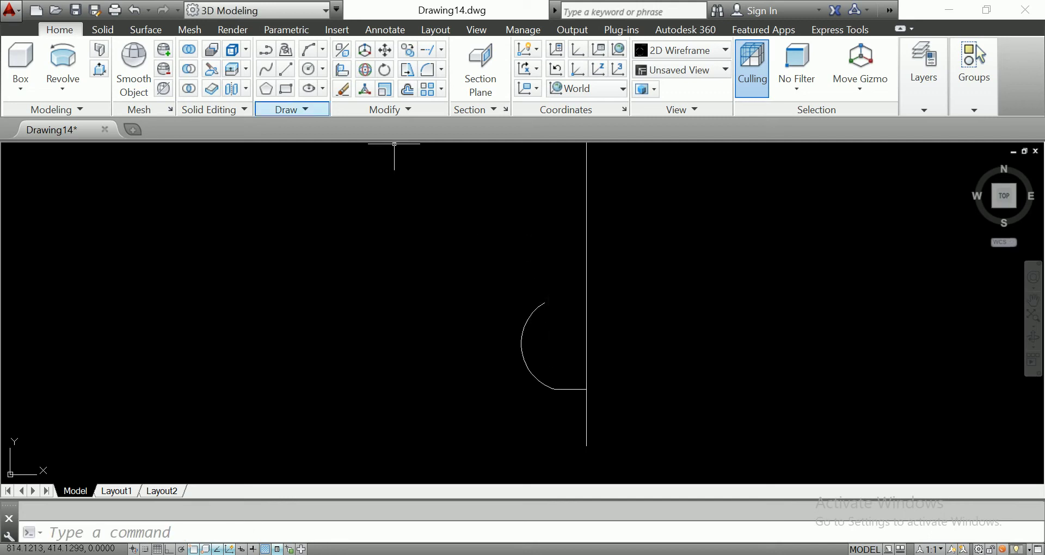
Draw a slanted line rising up-left from the arc's top end.
{"action": "left_click", "coordinate": [286, 68]}
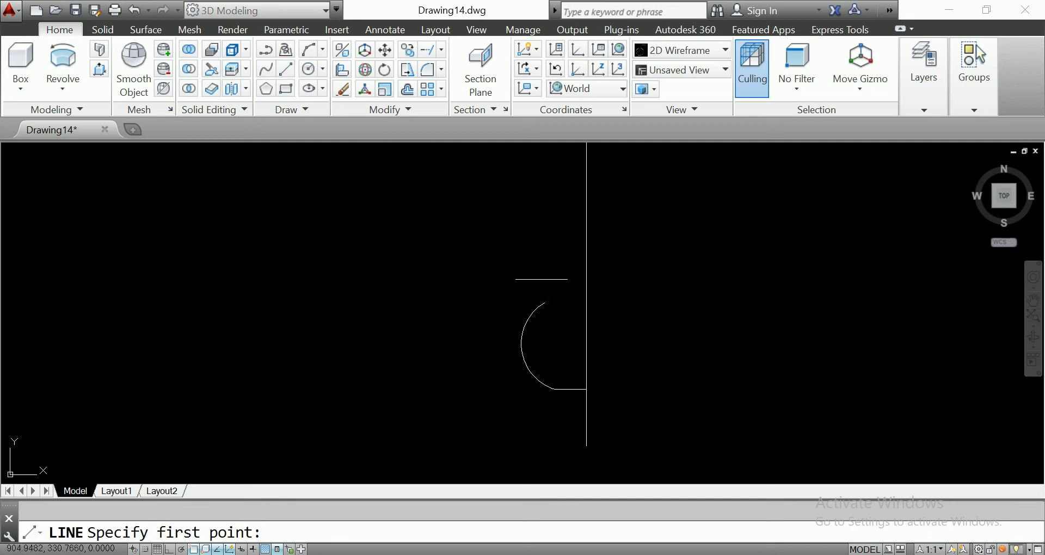
{"action": "left_click", "coordinate": [545, 302]}
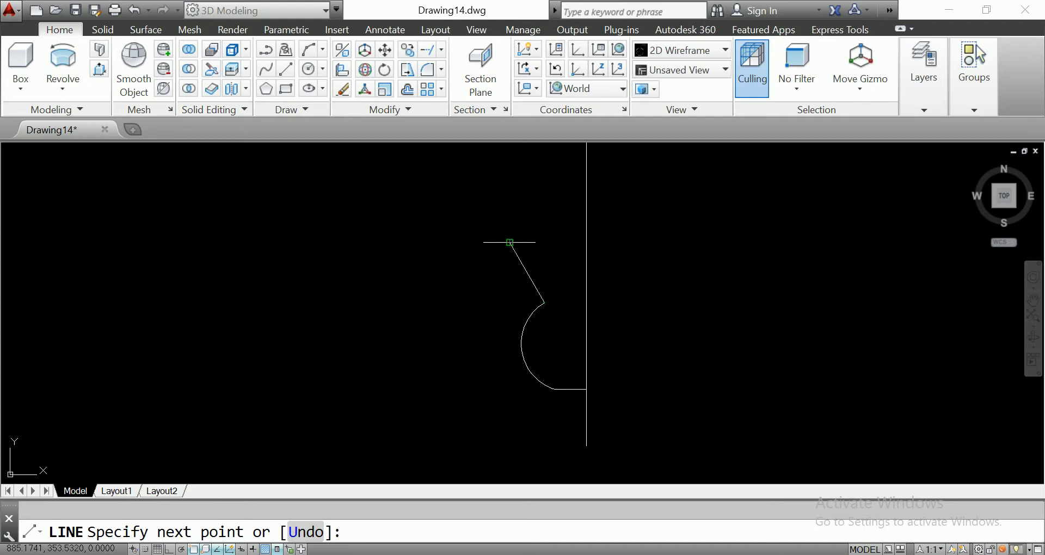
{"action": "left_click", "coordinate": [510, 243]}
{"action": "key", "text": "Return"}
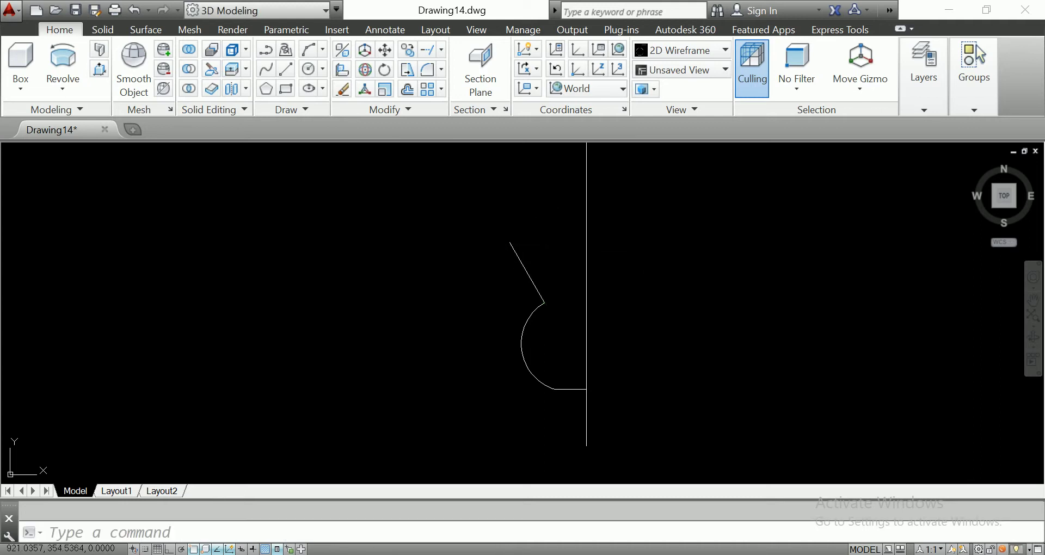
Window-select the profile pieces, then clear and pan to the arc-neck junction.
{"action": "left_click", "coordinate": [568, 241]}
{"action": "left_click", "coordinate": [499, 418]}
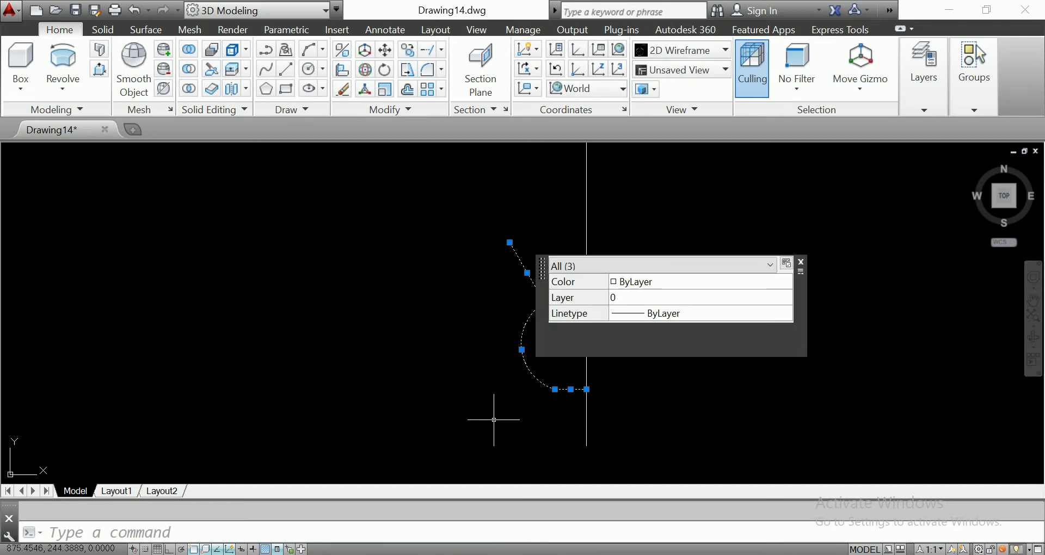
{"action": "key", "text": "Escape"}
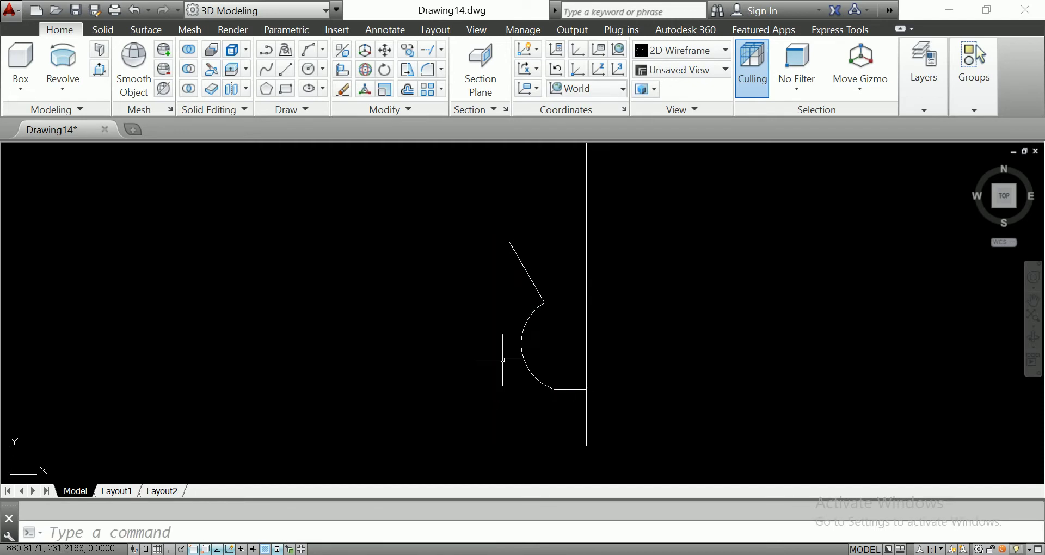
{"action": "scroll", "coordinate": [544, 310], "scroll_direction": "up", "scroll_amount": 4}
{"action": "scroll", "coordinate": [545, 294], "scroll_direction": "down", "scroll_amount": 2}
{"action": "scroll", "coordinate": [542, 292], "scroll_direction": "down", "scroll_amount": 2}
{"action": "scroll", "coordinate": [541, 292], "scroll_direction": "up", "scroll_amount": 4}
{"action": "middle_click_drag", "start_coordinate": [541, 279], "coordinate": [543, 326]}
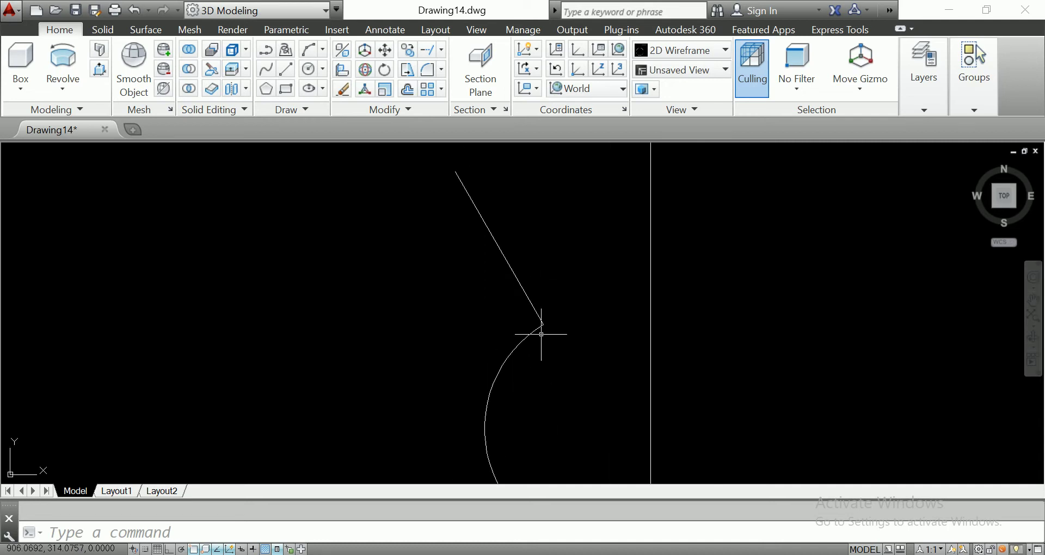
Fillet the arc and the slanted line with radius 2.
{"action": "type", "text": "f"}
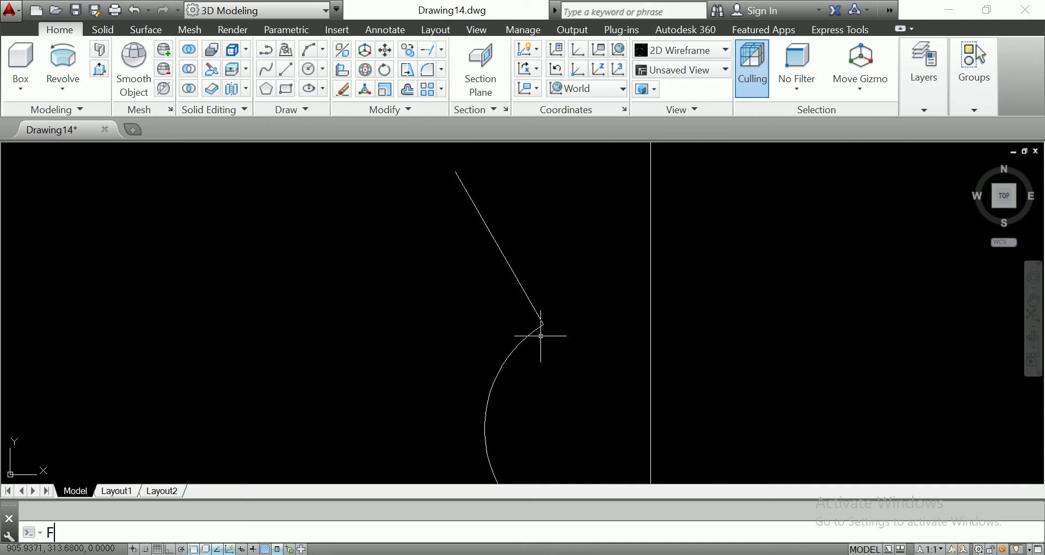
{"action": "key", "text": "Return"}
{"action": "key", "text": "Return"}
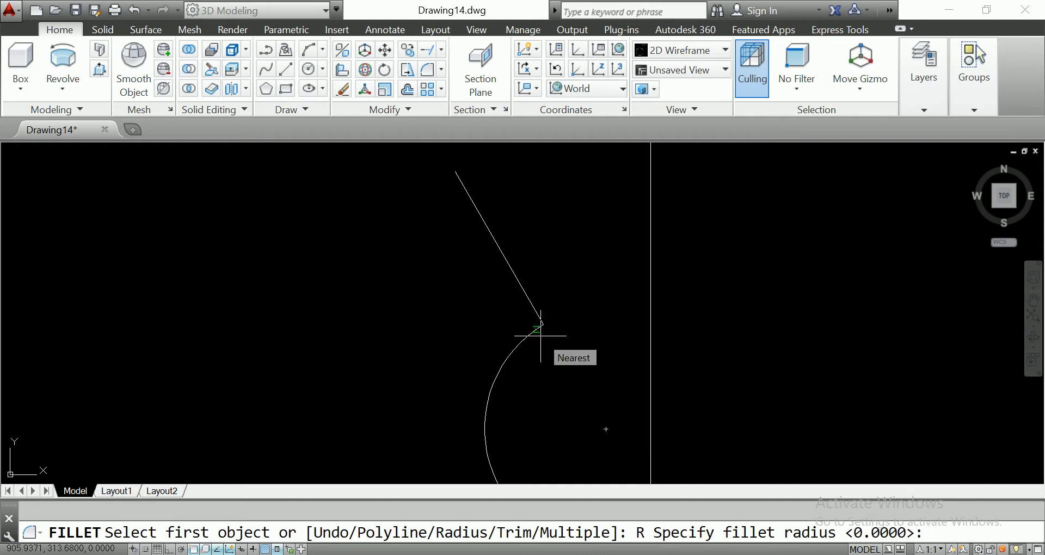
{"action": "key", "text": "Return"}
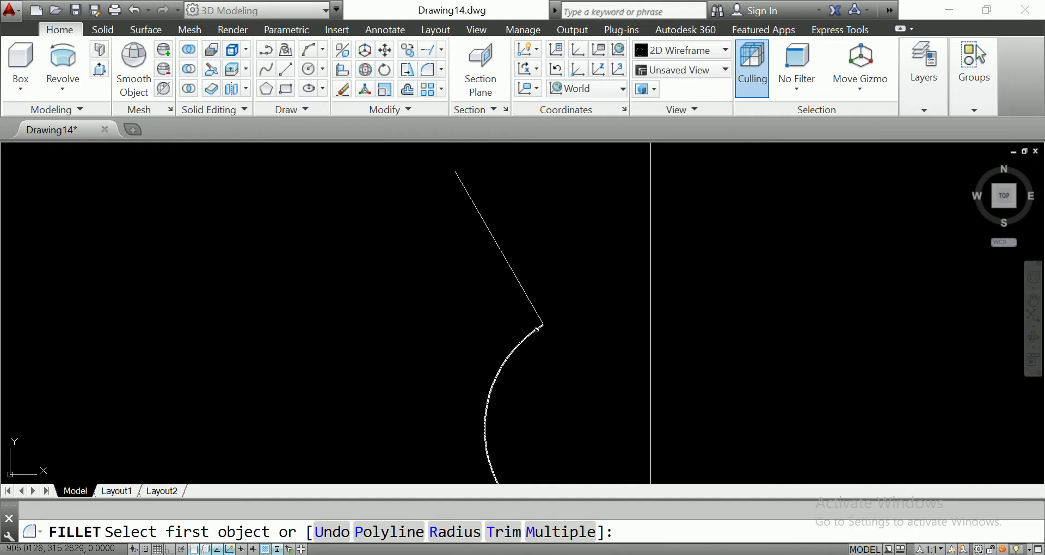
{"action": "left_click", "coordinate": [539, 332]}
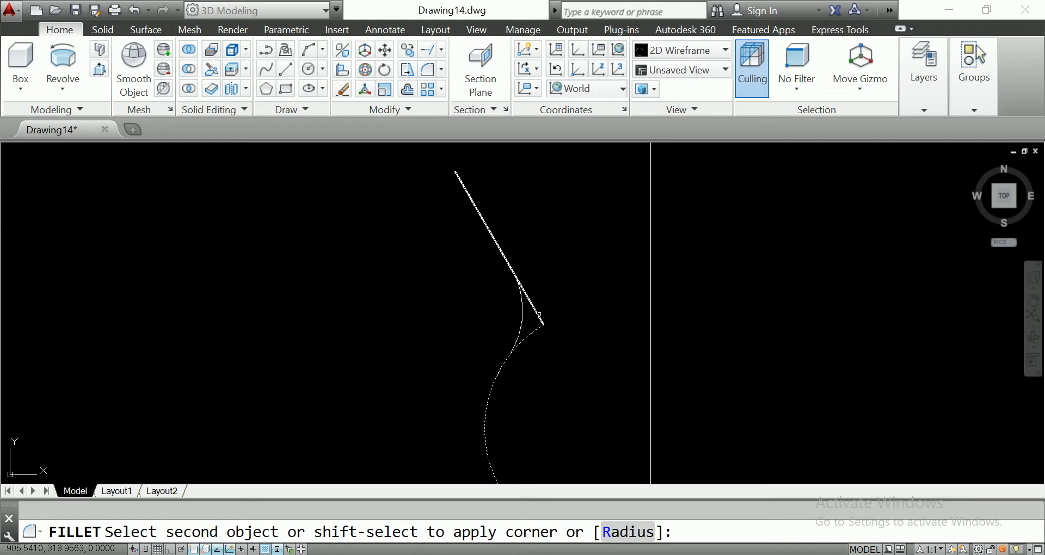
{"action": "left_click", "coordinate": [539, 314]}
{"action": "scroll", "coordinate": [567, 375], "scroll_direction": "down", "scroll_amount": 5}
{"action": "scroll", "coordinate": [587, 387], "scroll_direction": "up", "scroll_amount": 4}
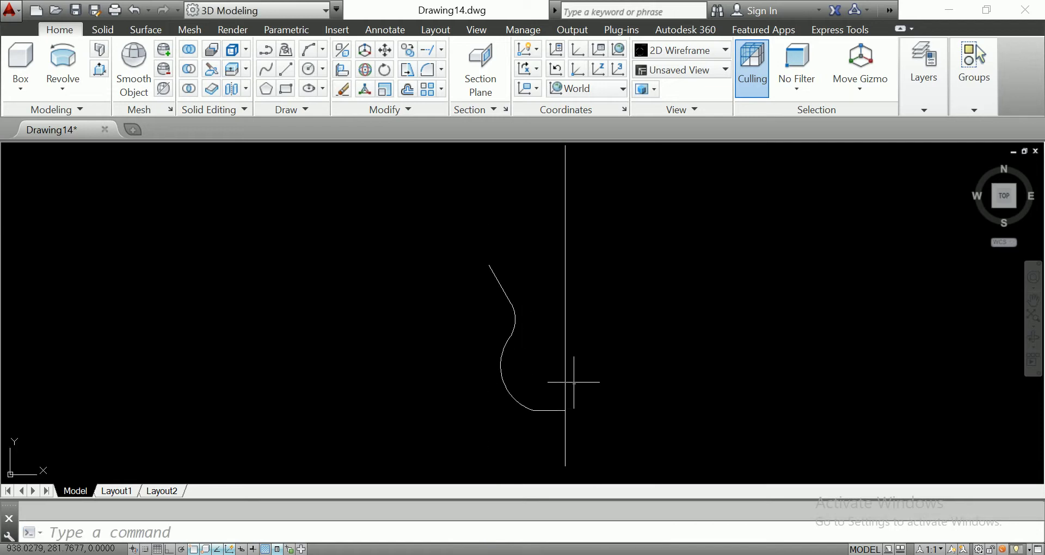
Window-select the joined profile polyline.
{"action": "left_click", "coordinate": [553, 257]}
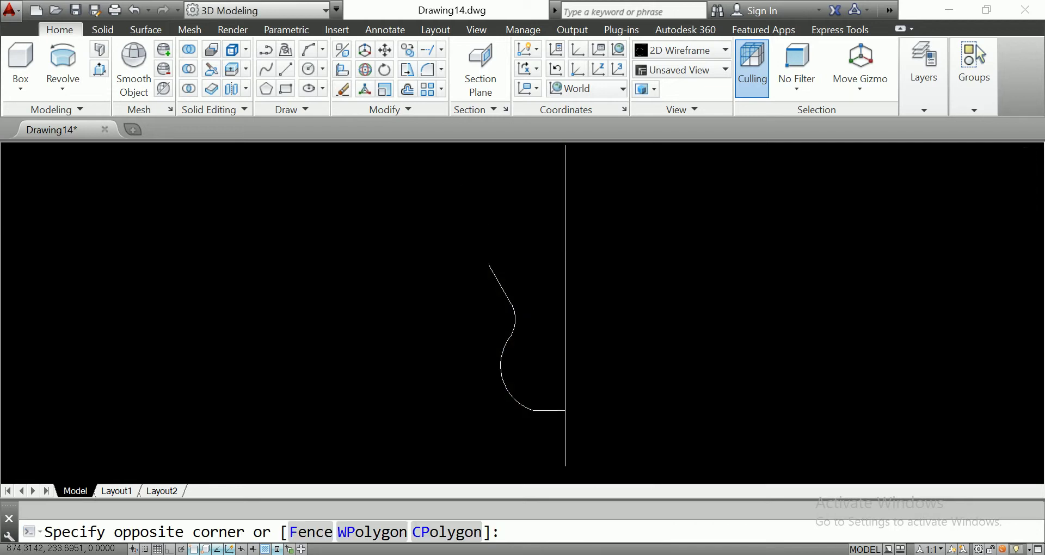
{"action": "left_click", "coordinate": [471, 458]}
{"action": "key", "text": "Escape"}
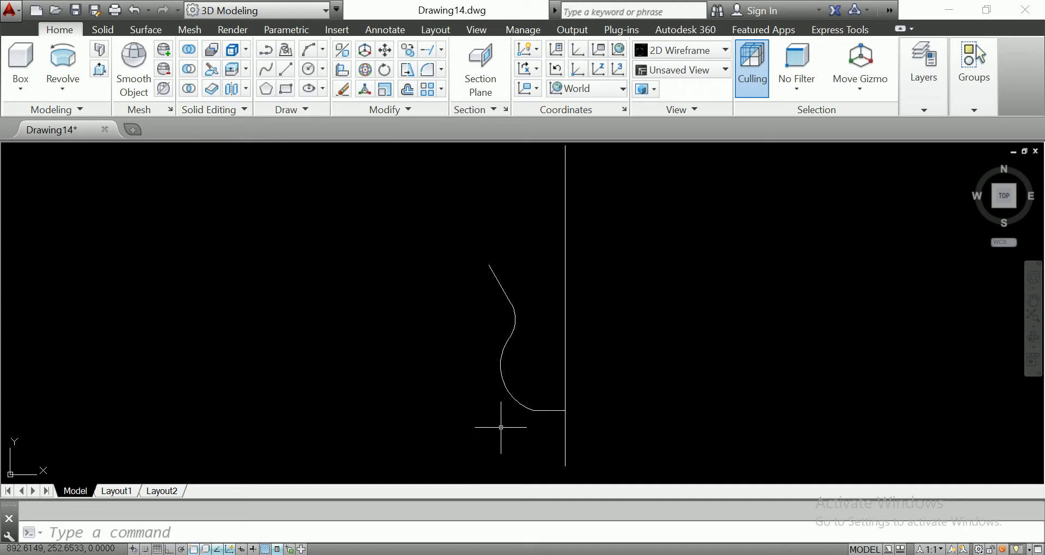
{"action": "left_click", "coordinate": [538, 299]}
{"action": "left_click", "coordinate": [516, 310]}
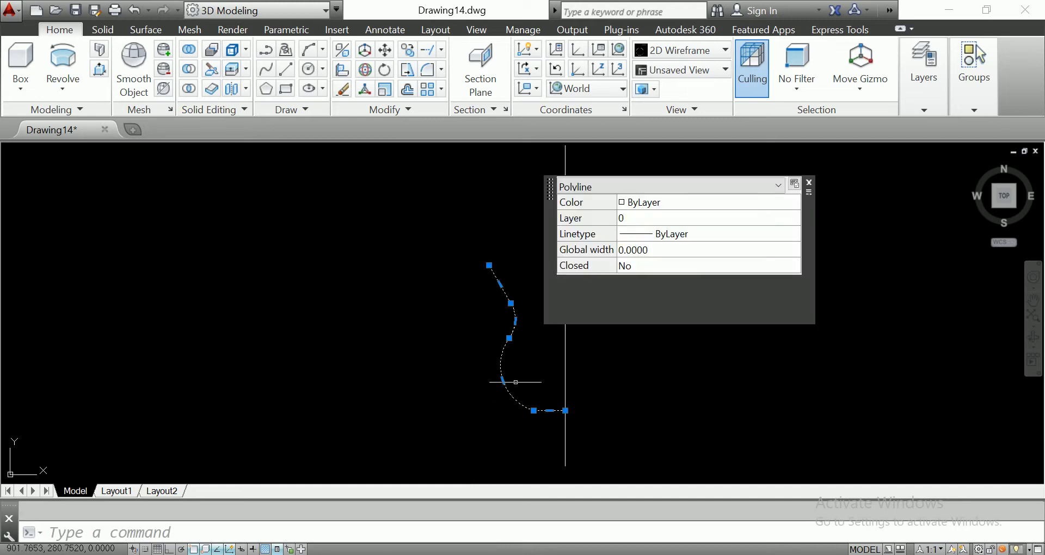
Try an offset of the profile, then cancel and reselect the polyline.
{"action": "type", "text": "o"}
{"action": "key", "text": "Return"}
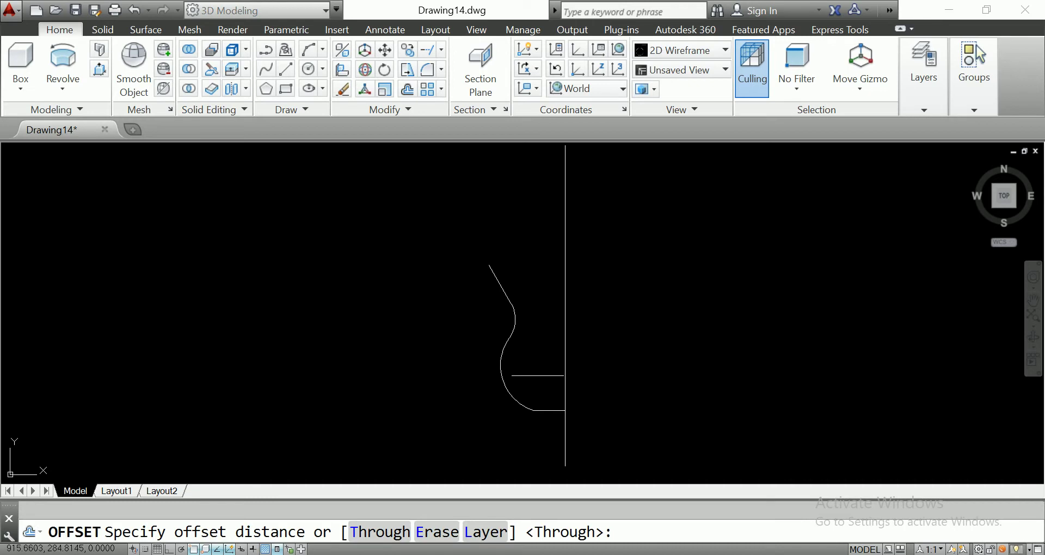
{"action": "type", "text": "0"}
{"action": "key", "text": "Return"}
{"action": "left_click", "coordinate": [536, 409]}
{"action": "key", "text": "Escape"}
{"action": "left_click", "coordinate": [530, 370]}
{"action": "left_click", "coordinate": [501, 387]}
Retry the offset with distance 4, then cancel and reselect the profile.
{"action": "type", "text": "o"}
{"action": "key", "text": "Return"}
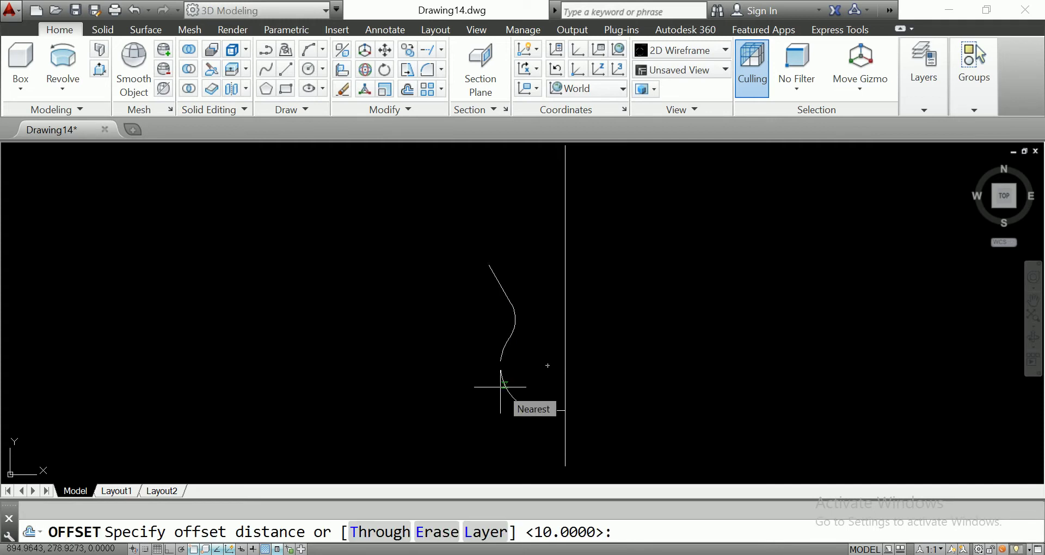
{"action": "type", "text": " 4"}
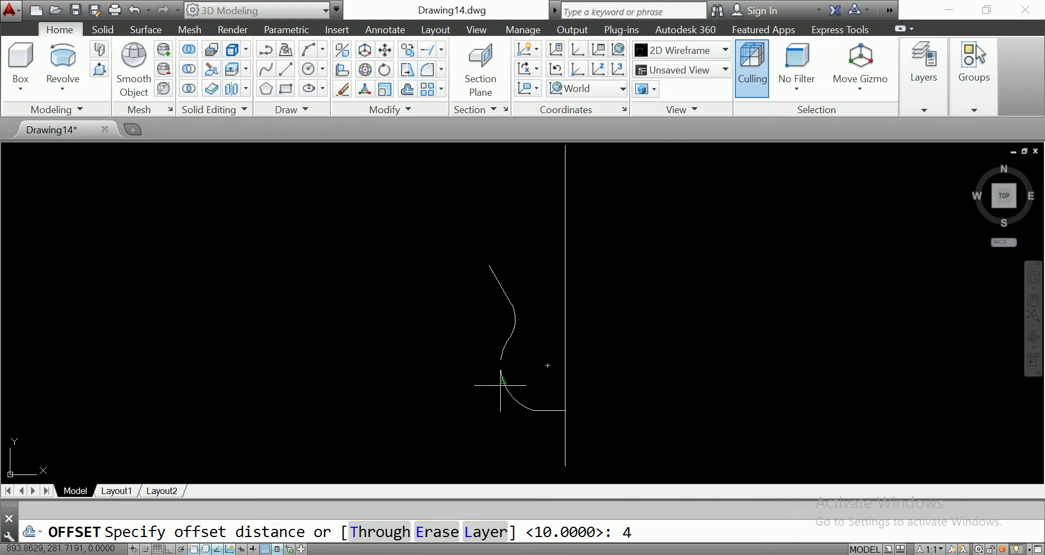
{"action": "key", "text": "Return"}
{"action": "left_click", "coordinate": [502, 383]}
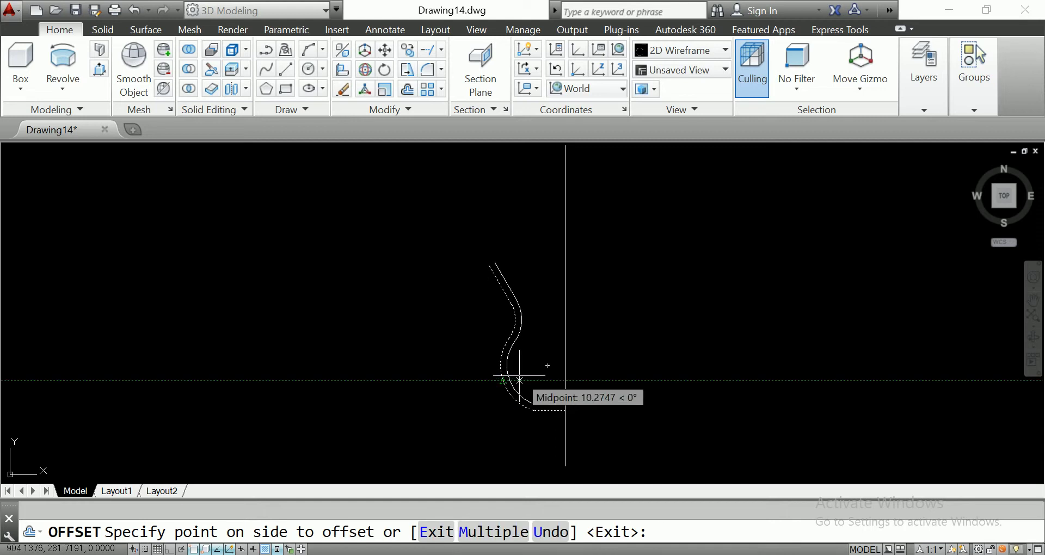
{"action": "key", "text": "Escape"}
{"action": "left_click", "coordinate": [520, 380]}
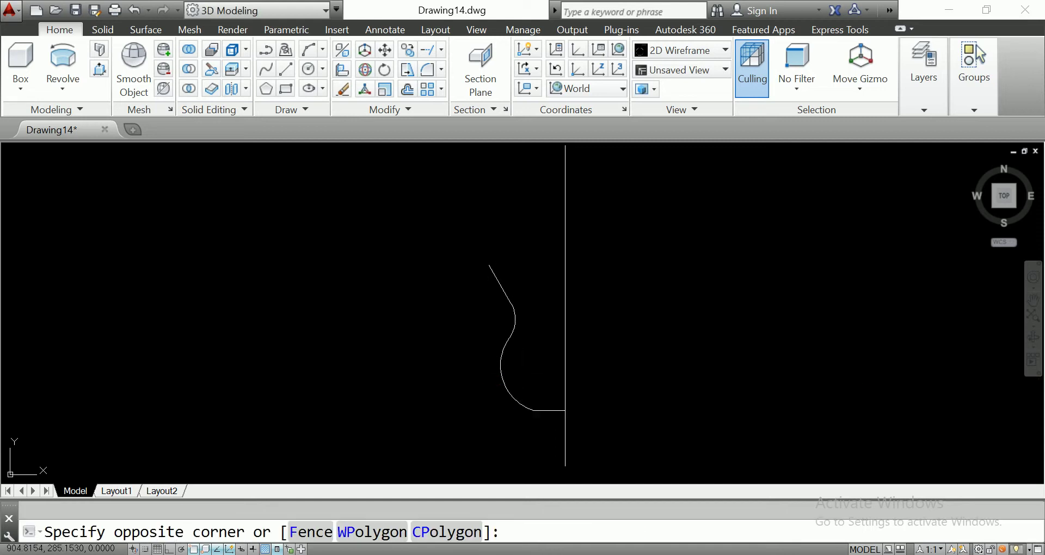
{"action": "left_click", "coordinate": [495, 388]}
Offset the profile by 2 units to create the parallel inner curve.
{"action": "type", "text": "o"}
{"action": "key", "text": "Return"}
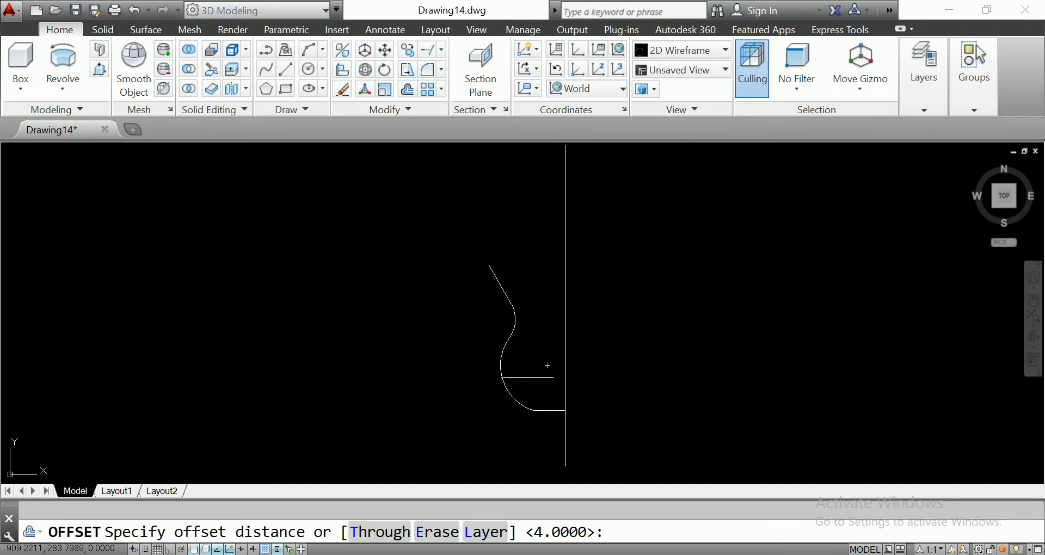
{"action": "key", "text": "Return"}
{"action": "left_click", "coordinate": [519, 379]}
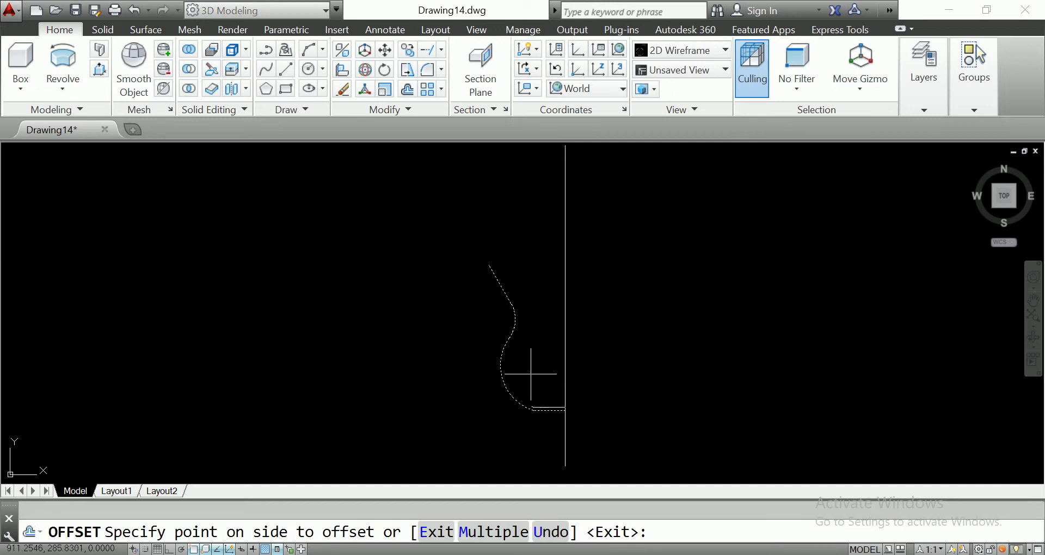
{"action": "left_click", "coordinate": [529, 373]}
{"action": "scroll", "coordinate": [536, 305], "scroll_direction": "up", "scroll_amount": 2}
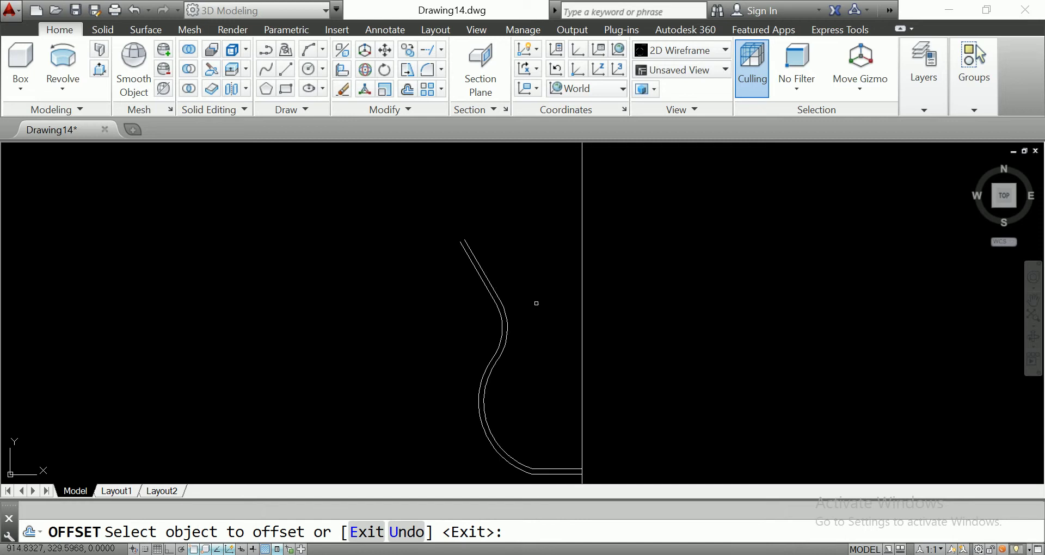
{"action": "scroll", "coordinate": [537, 305], "scroll_direction": "up", "scroll_amount": 2}
{"action": "key", "text": "Return"}
{"action": "scroll", "coordinate": [473, 218], "scroll_direction": "down", "scroll_amount": 2}
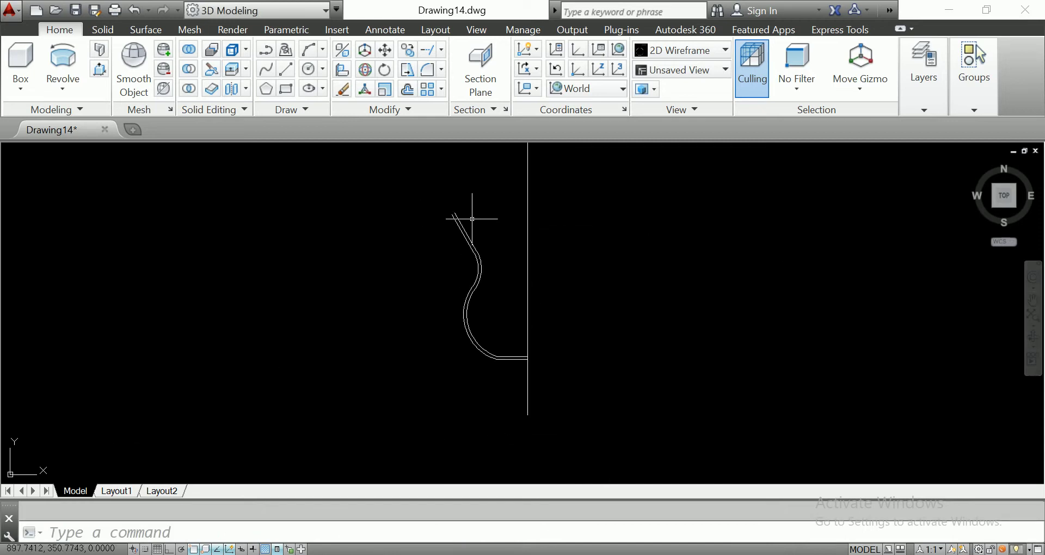
{"action": "scroll", "coordinate": [468, 245], "scroll_direction": "up", "scroll_amount": 1}
{"action": "scroll", "coordinate": [468, 245], "scroll_direction": "up", "scroll_amount": 1}
Draw the rim line snapping between the upper endpoints of the outer and inner curves.
{"action": "left_click", "coordinate": [285, 68]}
{"action": "scroll", "coordinate": [503, 268], "scroll_direction": "up", "scroll_amount": 4}
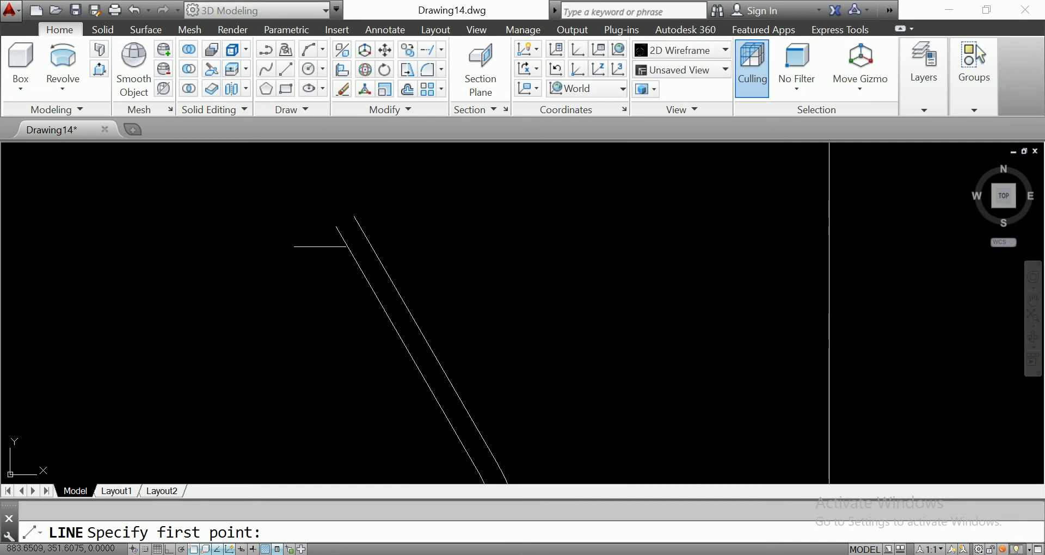
{"action": "left_click", "coordinate": [336, 224]}
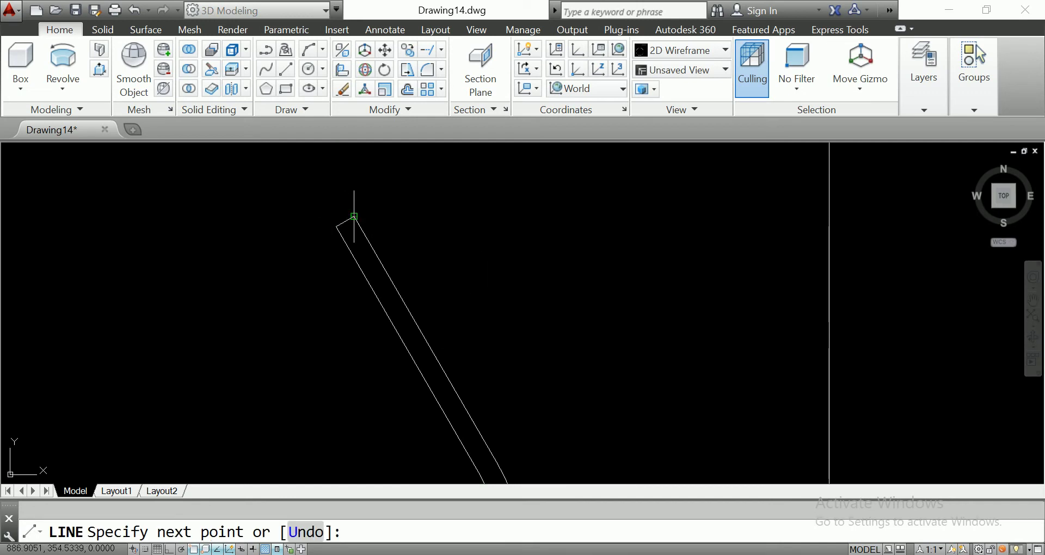
{"action": "left_click", "coordinate": [354, 216]}
{"action": "key", "text": "Return"}
{"action": "scroll", "coordinate": [436, 223], "scroll_direction": "down", "scroll_amount": 5}
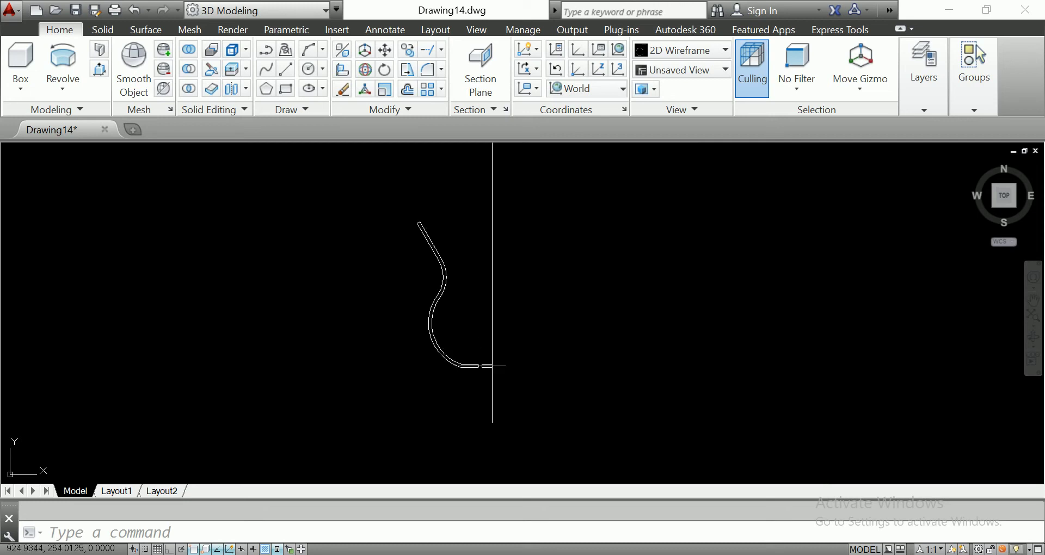
{"action": "scroll", "coordinate": [492, 365], "scroll_direction": "up", "scroll_amount": 2}
{"action": "scroll", "coordinate": [490, 363], "scroll_direction": "down", "scroll_amount": 4}
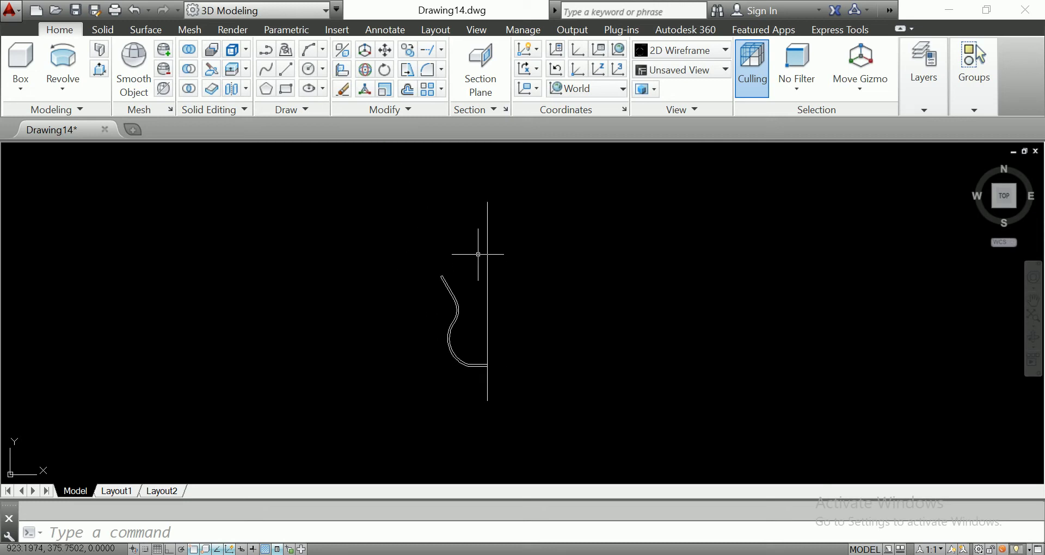
{"action": "scroll", "coordinate": [456, 293], "scroll_direction": "up", "scroll_amount": 2}
{"action": "scroll", "coordinate": [456, 293], "scroll_direction": "up", "scroll_amount": 2}
{"action": "left_click", "coordinate": [456, 233]}
{"action": "left_click", "coordinate": [400, 280]}
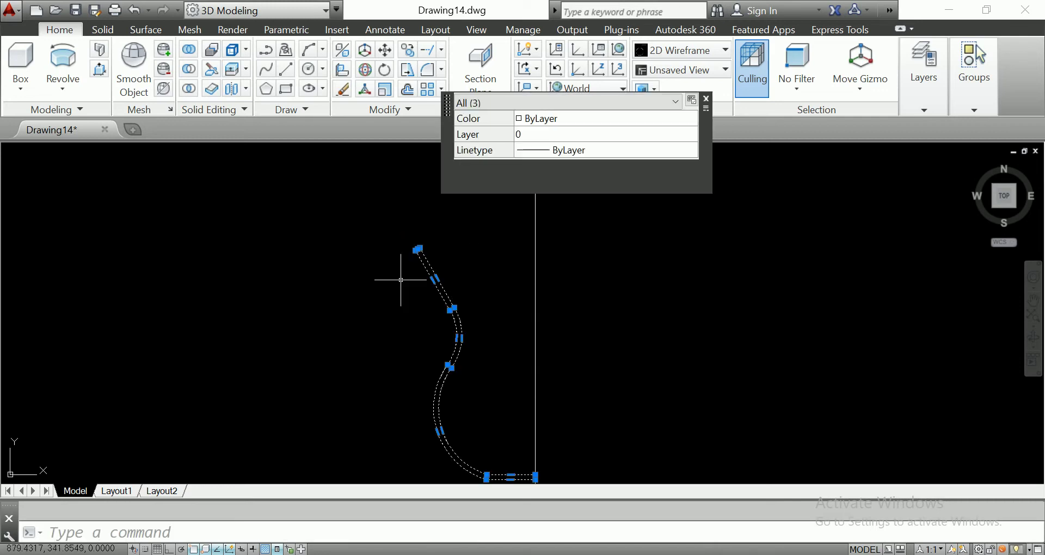
{"action": "key", "text": "Escape"}
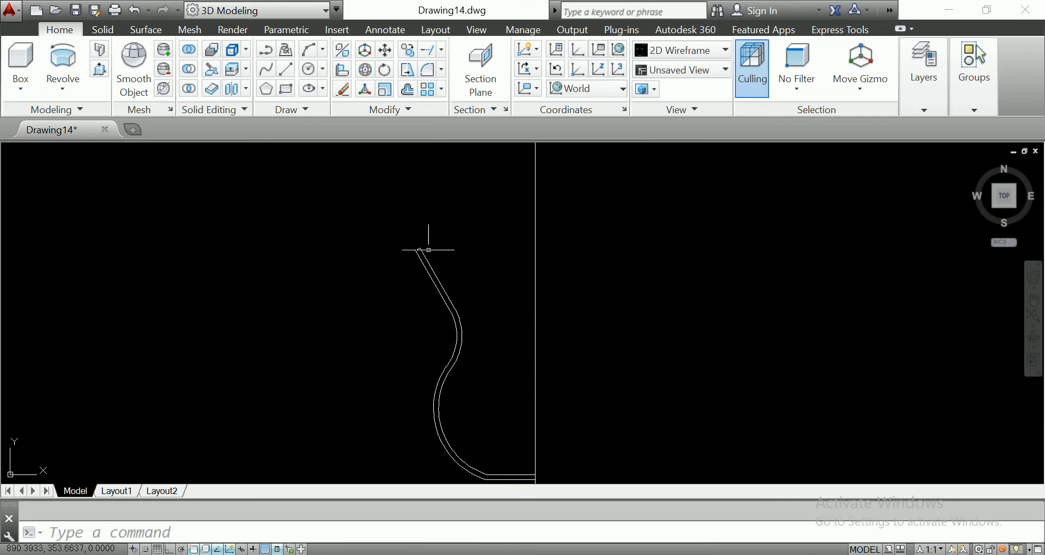
{"action": "left_click", "coordinate": [425, 258]}
{"action": "key", "text": "Escape"}
{"action": "middle_click_drag", "start_coordinate": [492, 412], "coordinate": [410, 340]}
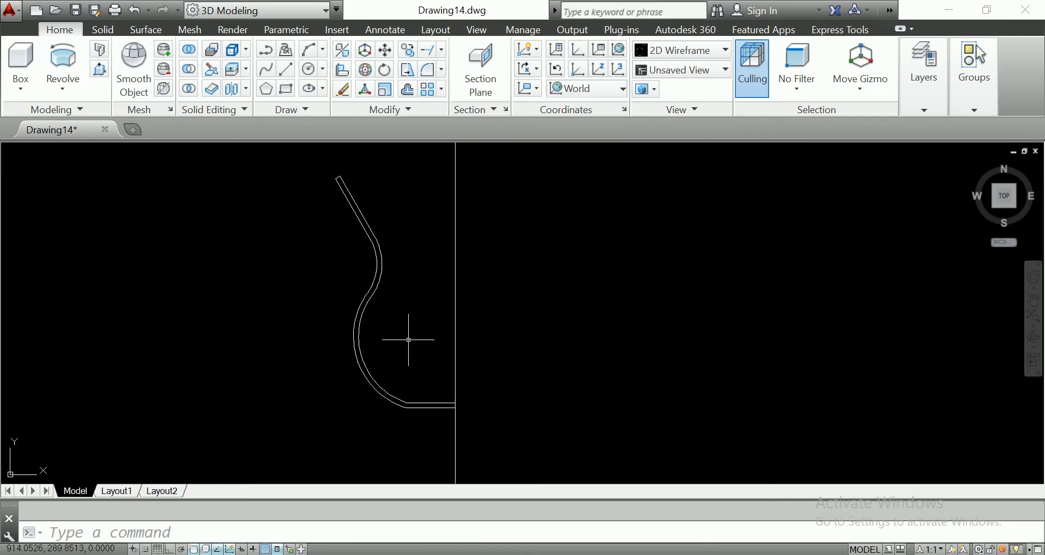
{"action": "scroll", "coordinate": [411, 339], "scroll_direction": "down", "scroll_amount": 3}
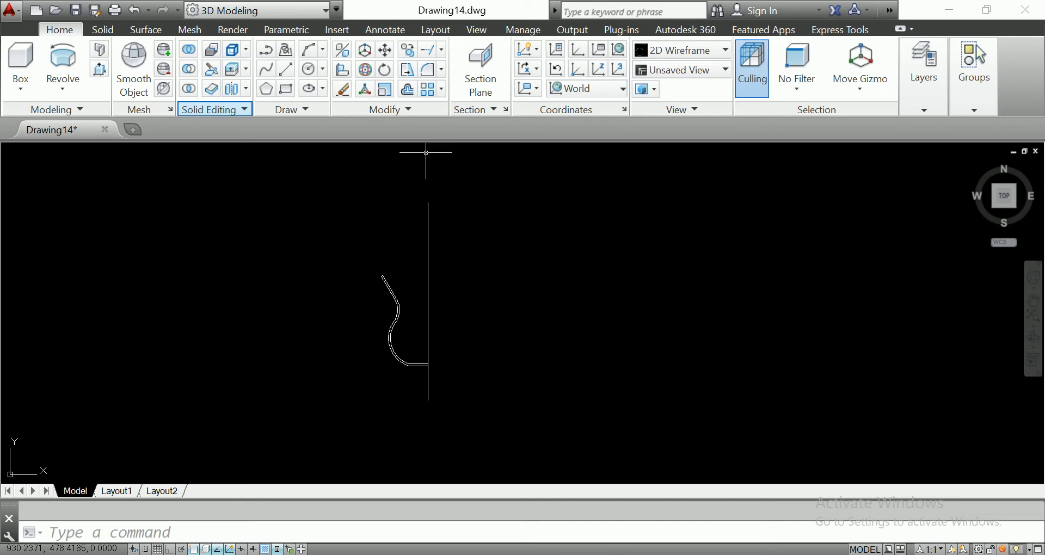
Revolve the selected profile 360° about the vertical line's two endpoints.
{"action": "scroll", "coordinate": [454, 348], "scroll_direction": "up", "scroll_amount": 4}
{"action": "mouse_move", "coordinate": [390, 320]}
{"action": "middle_mouse_down"}
{"action": "mouse_move", "coordinate": [424, 342]}
{"action": "mouse_move", "coordinate": [416, 328]}
{"action": "middle_mouse_up"}
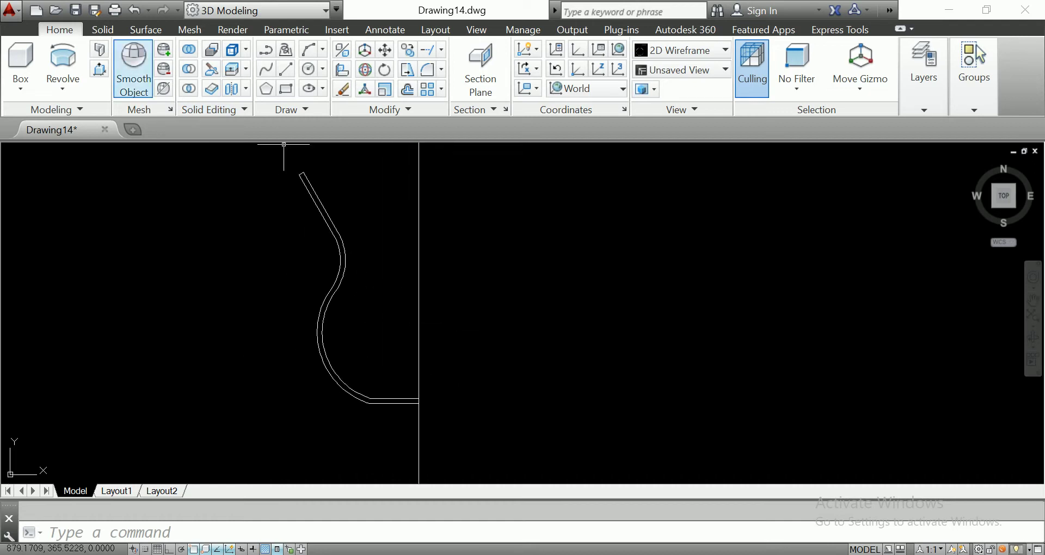
{"action": "left_click", "coordinate": [63, 87]}
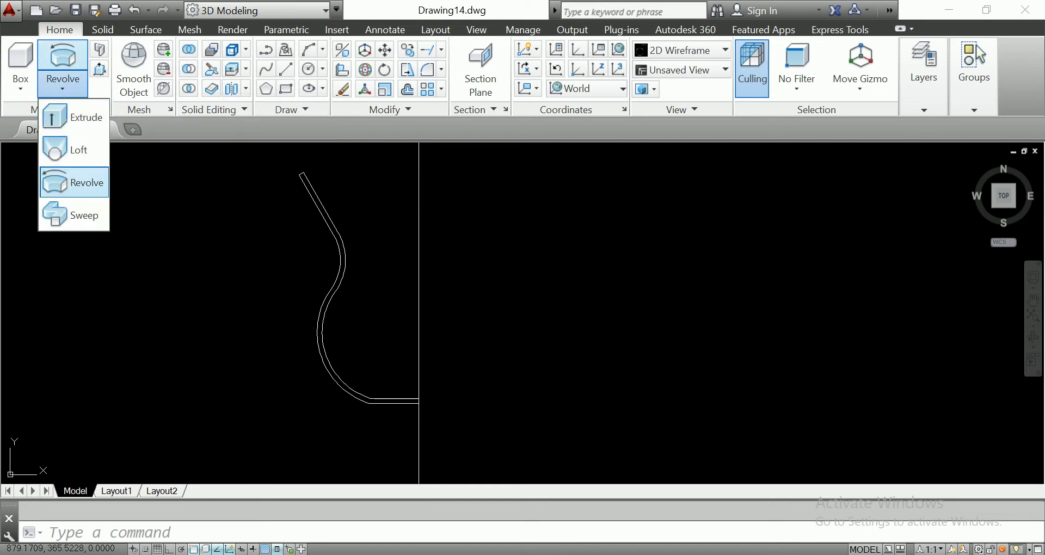
{"action": "left_click", "coordinate": [73, 182]}
{"action": "key", "text": "Return"}
{"action": "scroll", "coordinate": [430, 419], "scroll_direction": "down", "scroll_amount": 3}
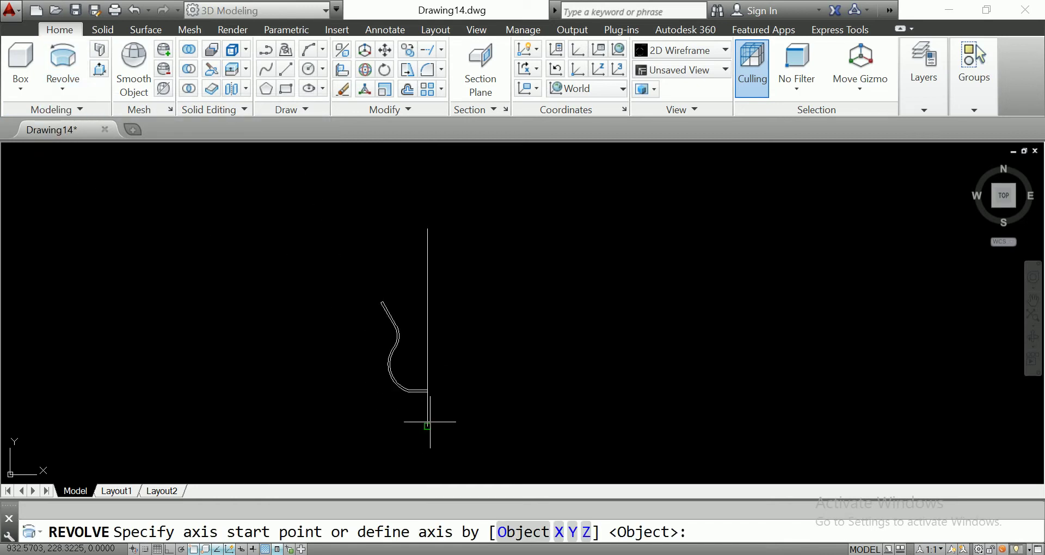
{"action": "left_click", "coordinate": [427, 425]}
{"action": "left_click", "coordinate": [427, 229]}
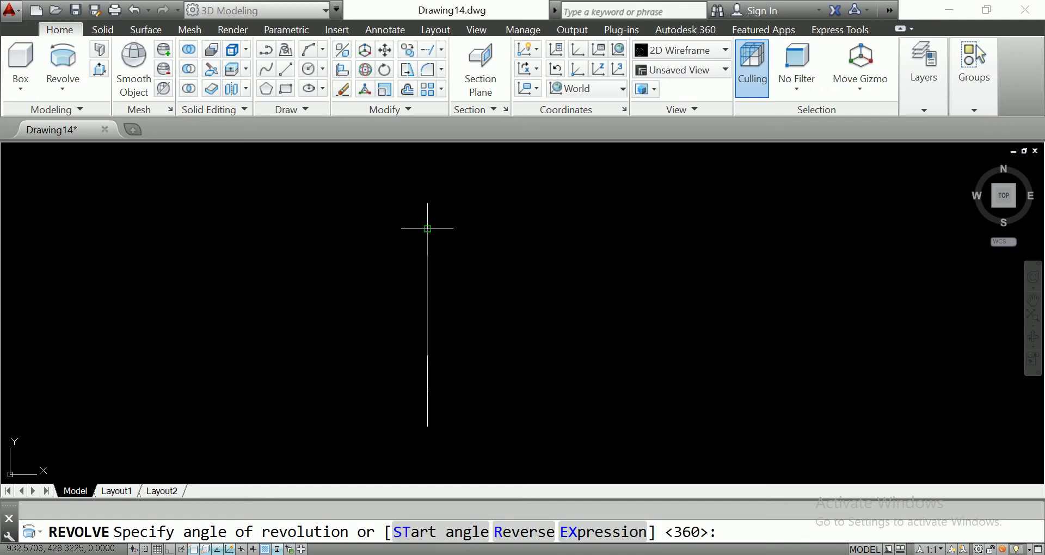
{"action": "key", "text": "Return"}
{"action": "middle_click_drag", "start_coordinate": [495, 273], "coordinate": [384, 235]}
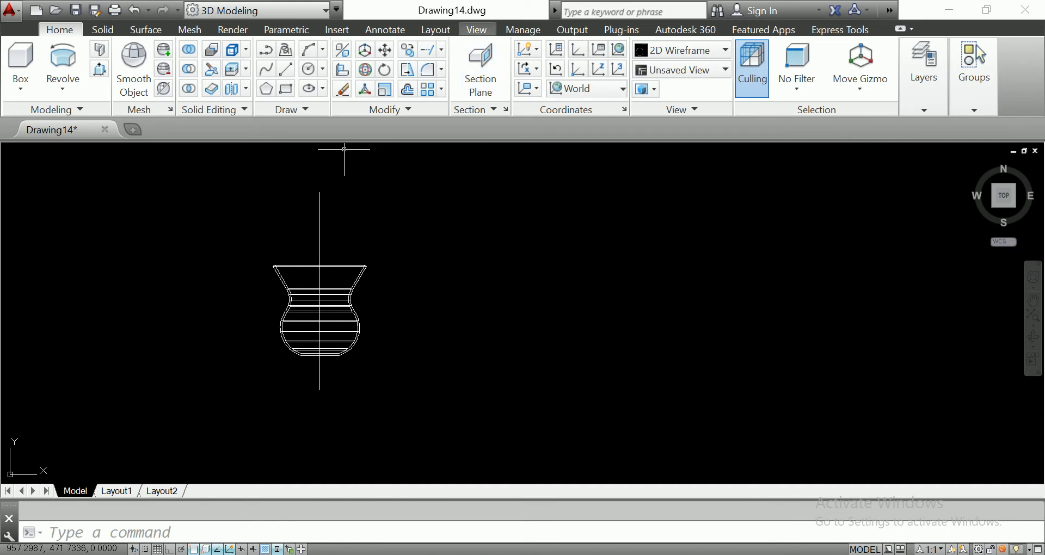
Switch to the SW Isometric preset view and pan the vase left.
{"action": "left_click", "coordinate": [476, 29]}
{"action": "left_click", "coordinate": [106, 70]}
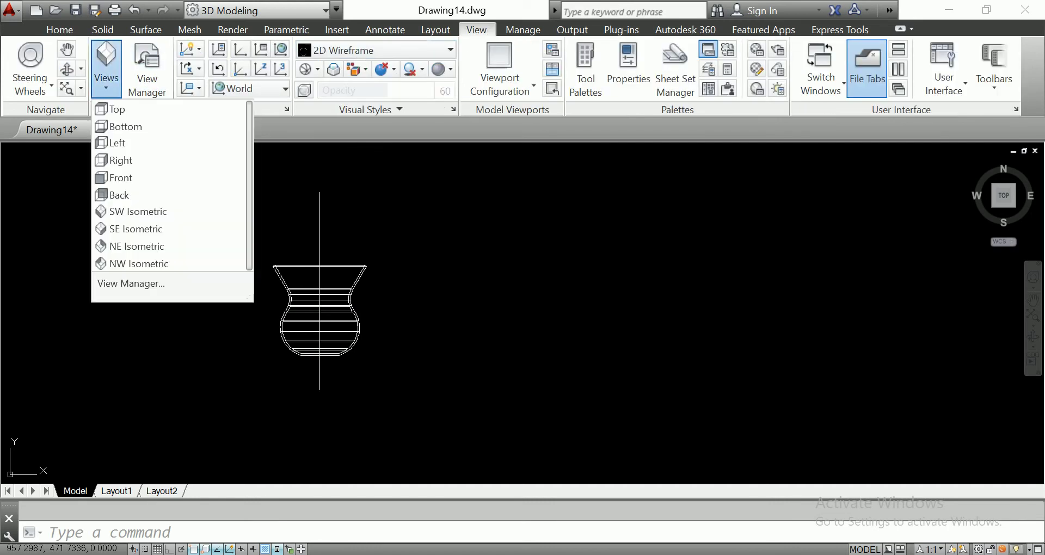
{"action": "left_click", "coordinate": [136, 209]}
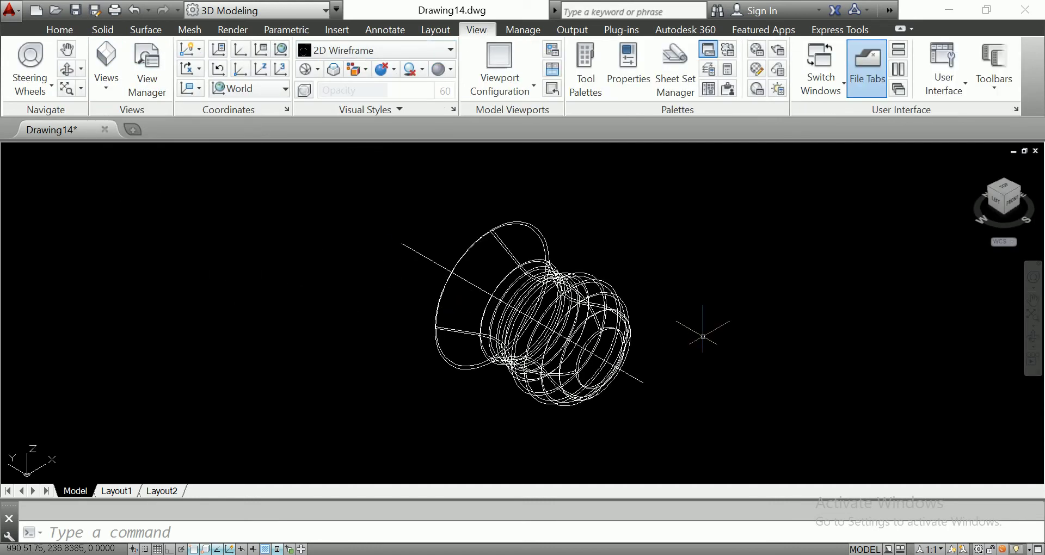
{"action": "middle_click_drag", "start_coordinate": [533, 316], "coordinate": [343, 311]}
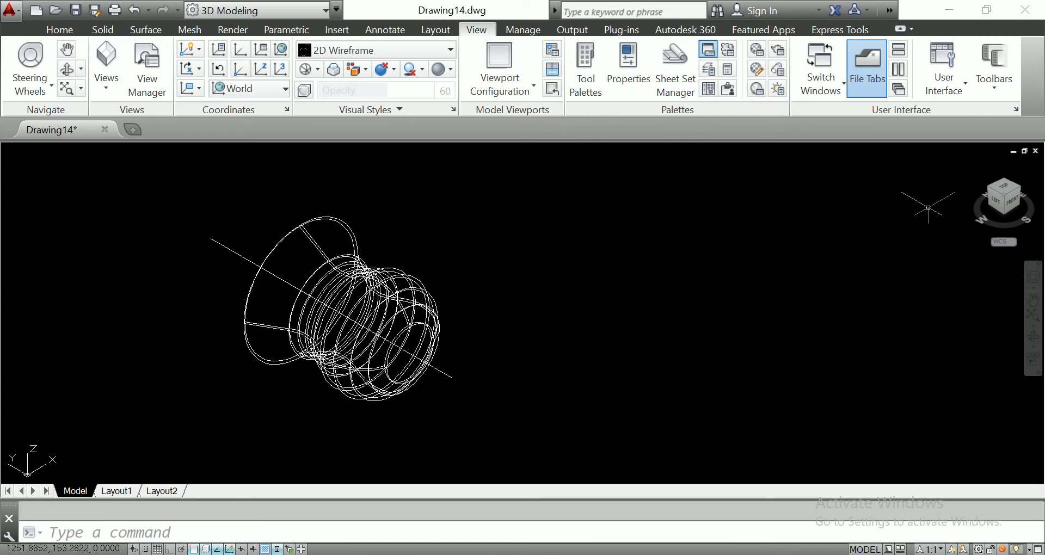
Select and deselect the vase solid, then orbit around it.
{"action": "left_click", "coordinate": [414, 302]}
{"action": "key", "text": "Escape"}
{"action": "left_click", "coordinate": [410, 294]}
{"action": "left_click", "coordinate": [321, 218]}
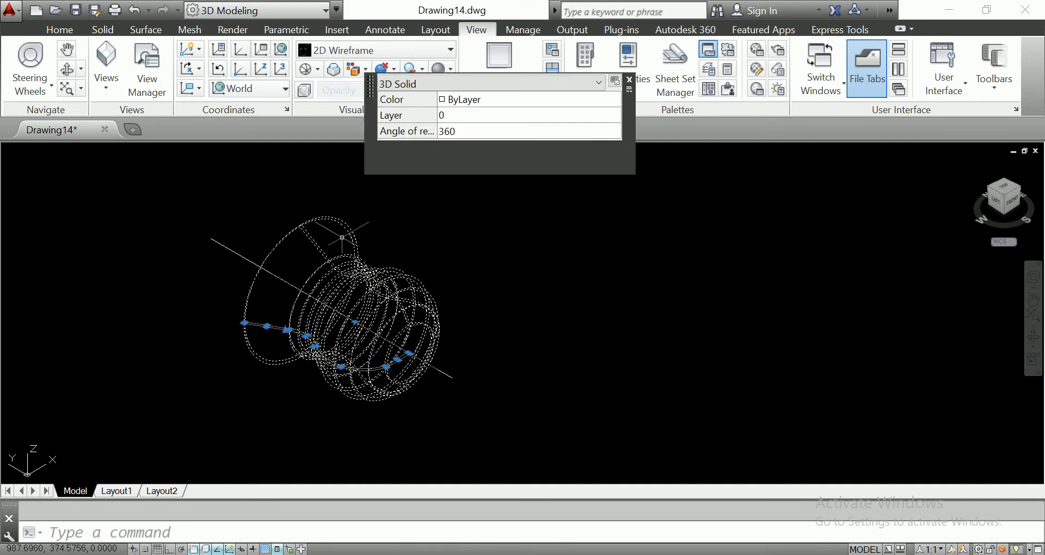
{"action": "key", "text": "Escape"}
{"action": "mouse_move", "coordinate": [523, 313]}
{"action": "middle_mouse_down", "text": "shift"}
{"action": "mouse_move", "coordinate": [539, 305]}
{"action": "mouse_move", "coordinate": [531, 318]}
{"action": "mouse_move", "coordinate": [522, 313]}
{"action": "middle_mouse_up", "text": "shift"}
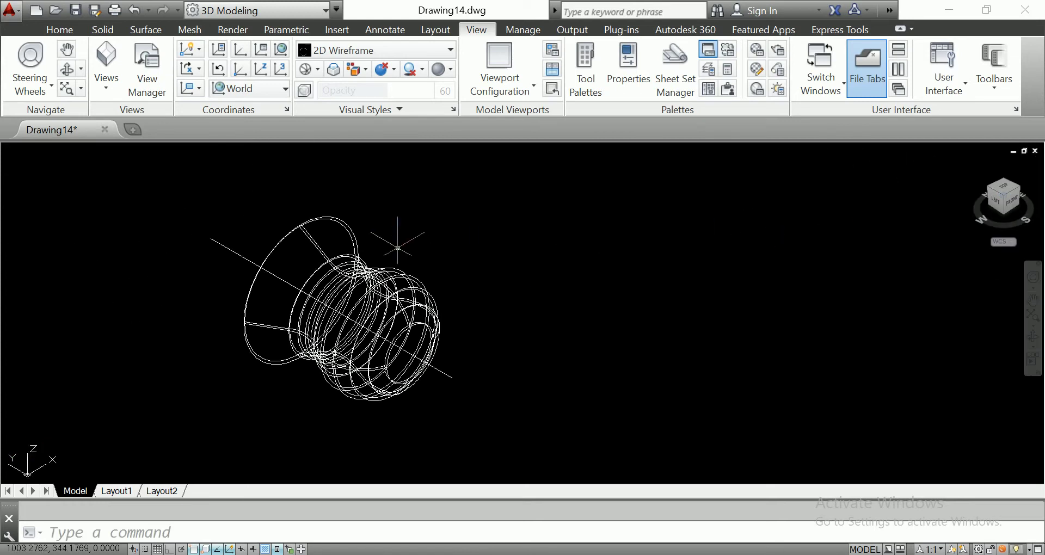
{"action": "left_click", "coordinate": [376, 50]}
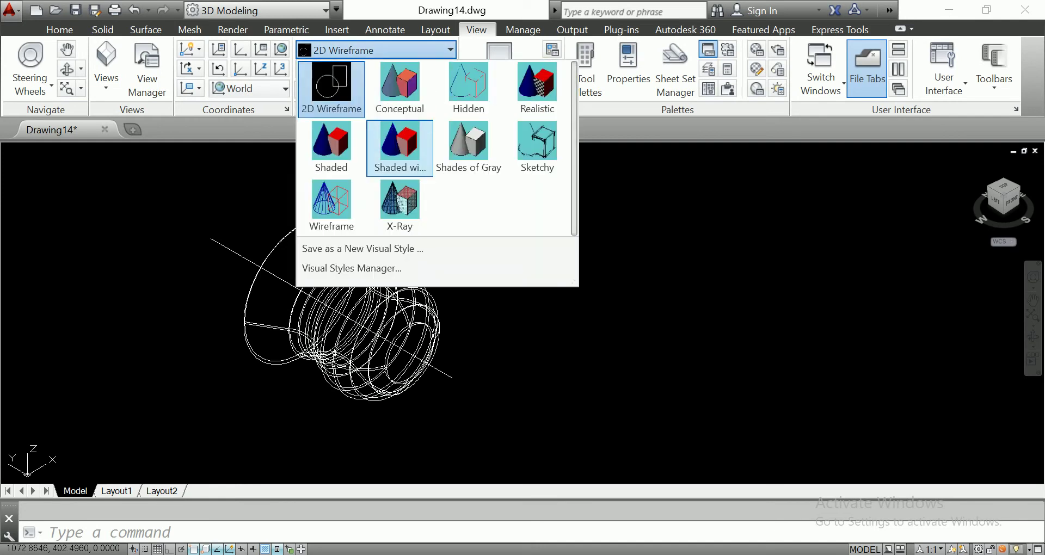
{"action": "left_click", "coordinate": [400, 88]}
{"action": "left_click", "coordinate": [373, 305]}
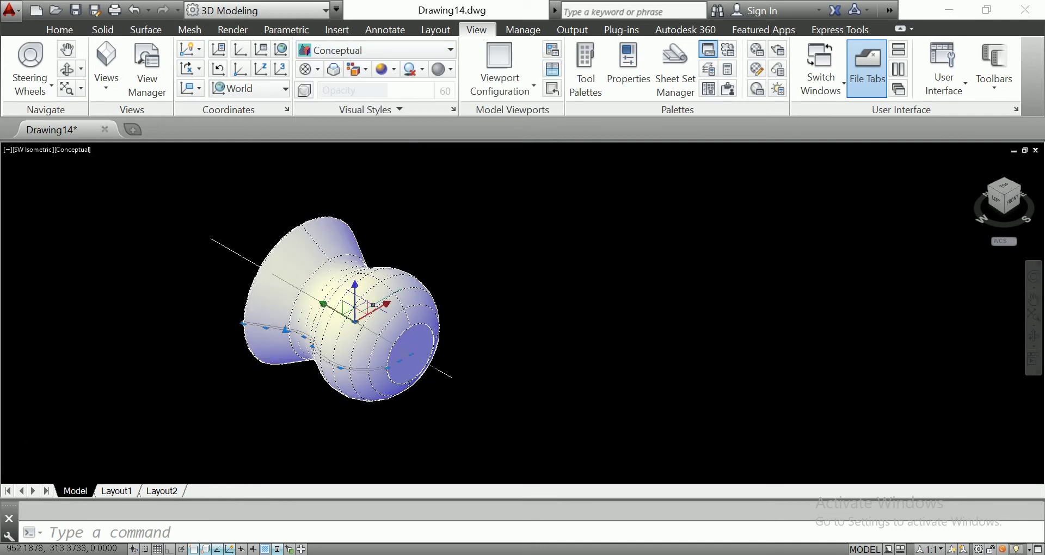
{"action": "left_click", "coordinate": [355, 298]}
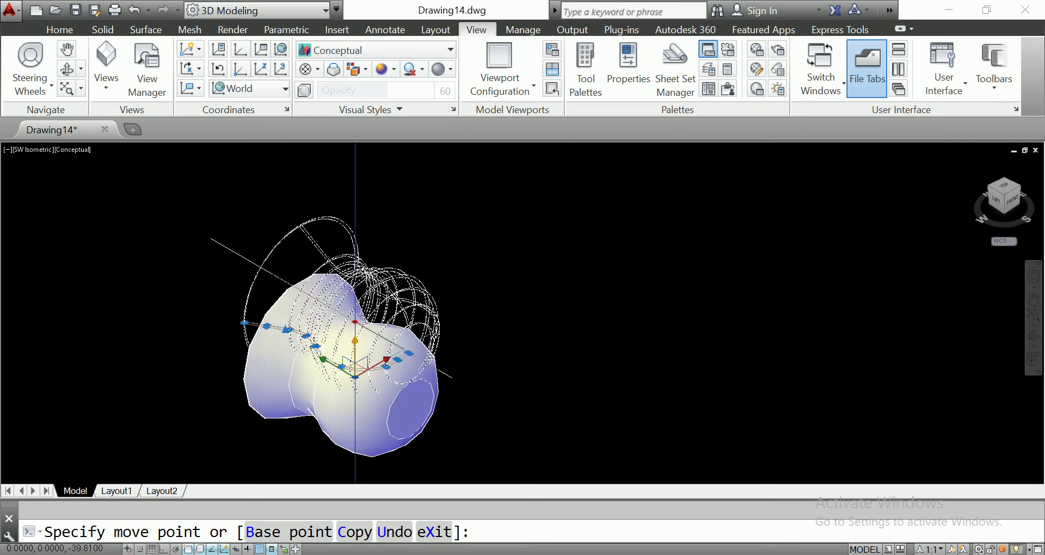
{"action": "left_click", "coordinate": [355, 360]}
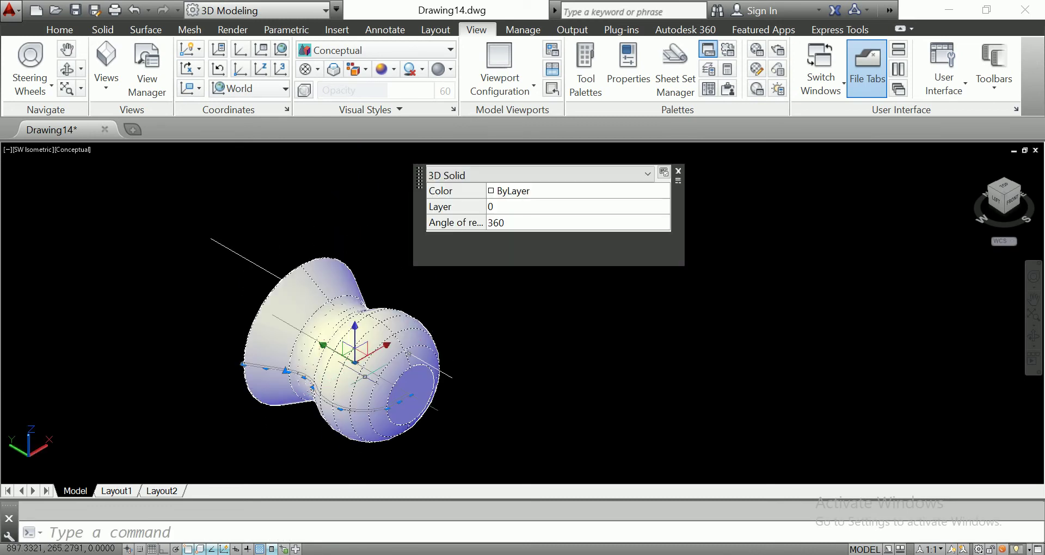
{"action": "left_click", "coordinate": [355, 361]}
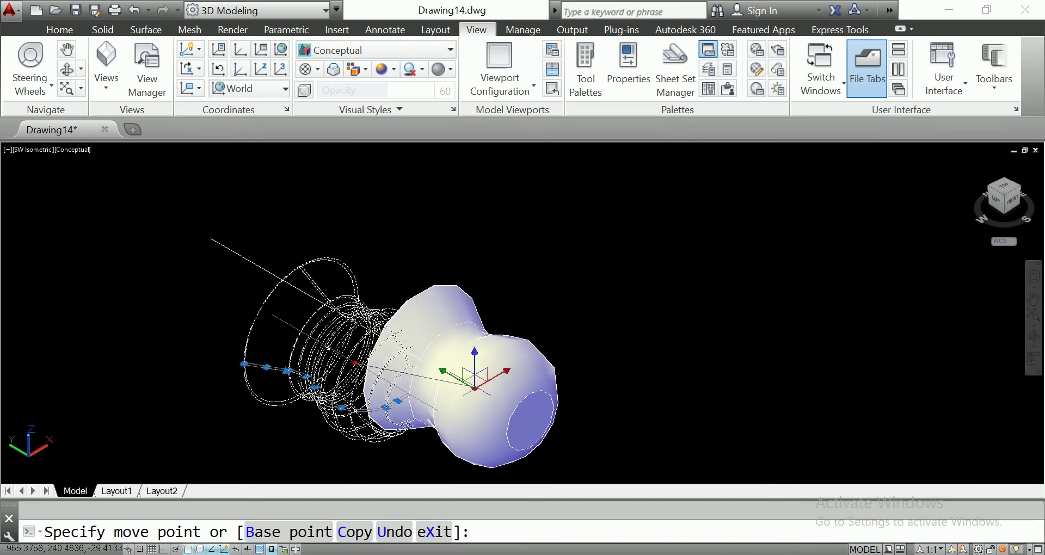
{"action": "key", "text": "Escape"}
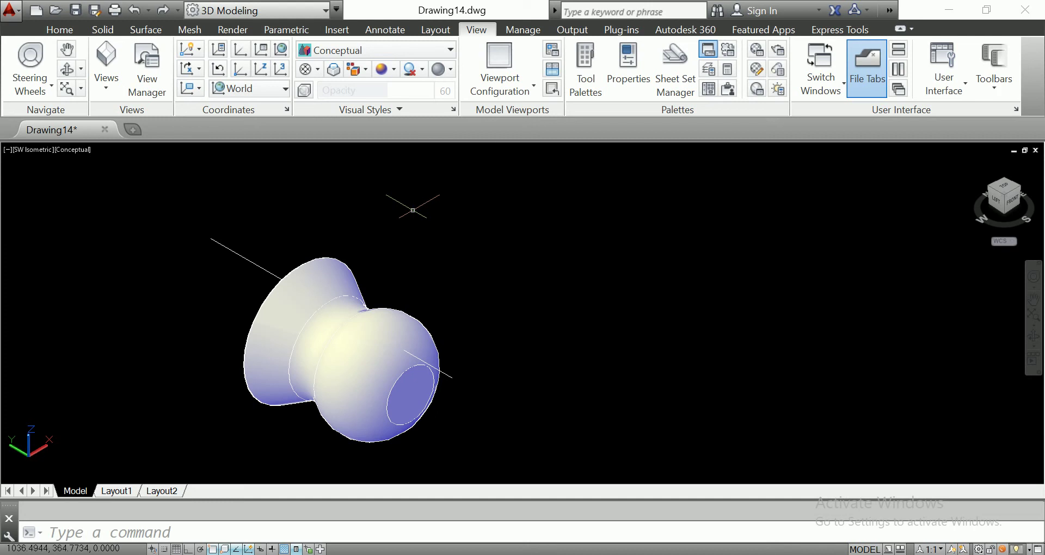
{"action": "key", "text": "ctrl+z"}
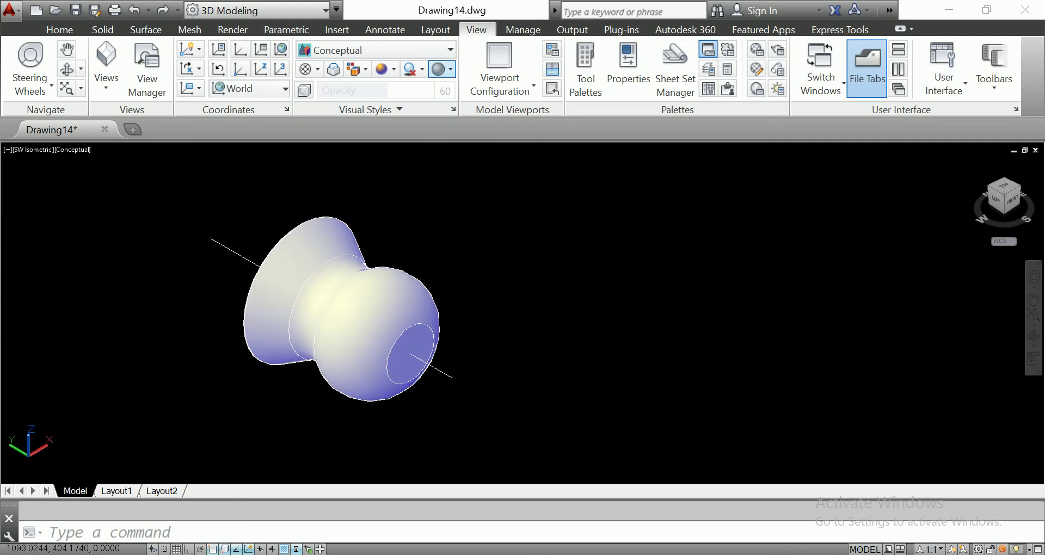
{"action": "key", "text": "ctrl+z"}
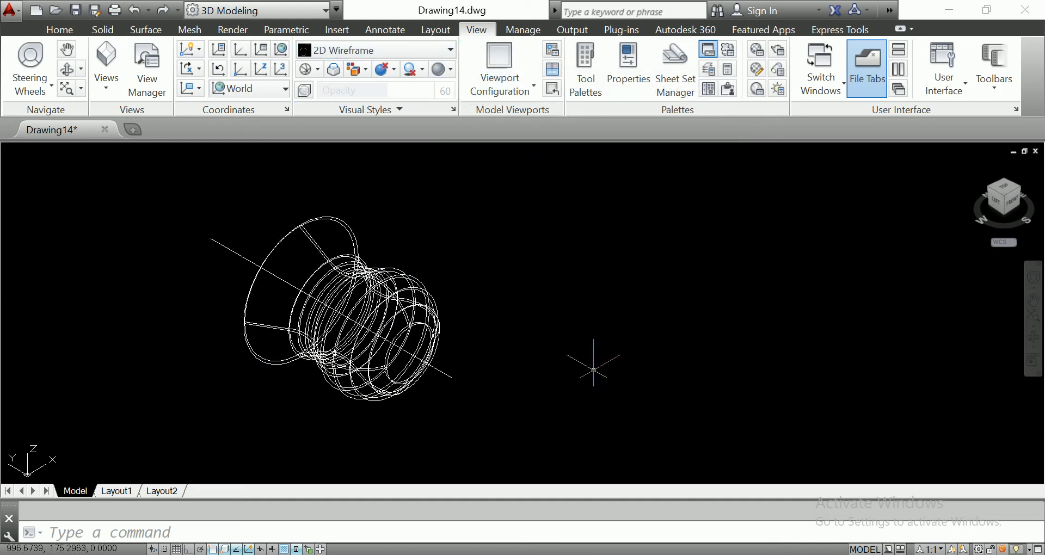
Window-select the revolution axis line and delete it.
{"action": "left_click", "coordinate": [256, 227]}
{"action": "left_click", "coordinate": [212, 262]}
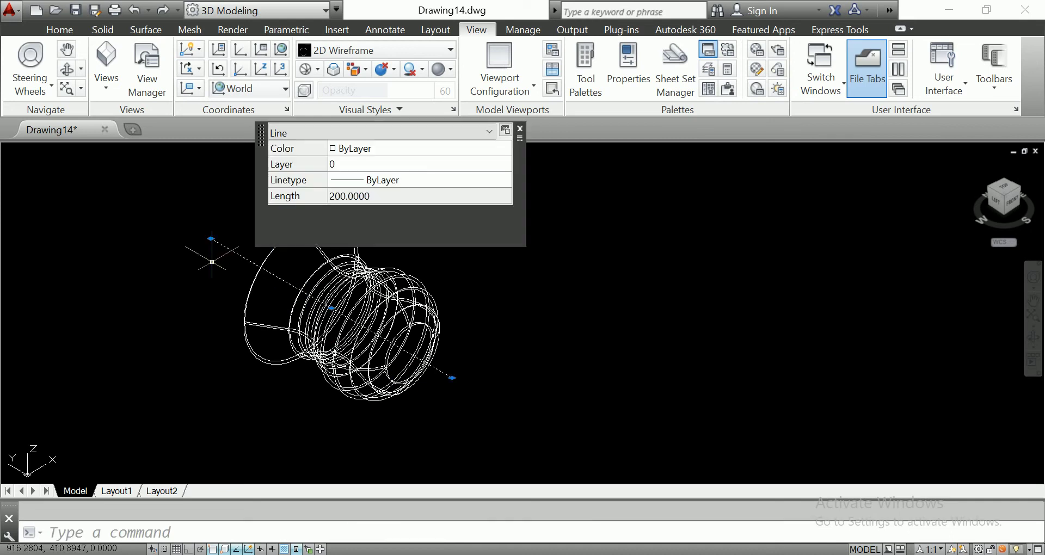
{"action": "key", "text": "Delete"}
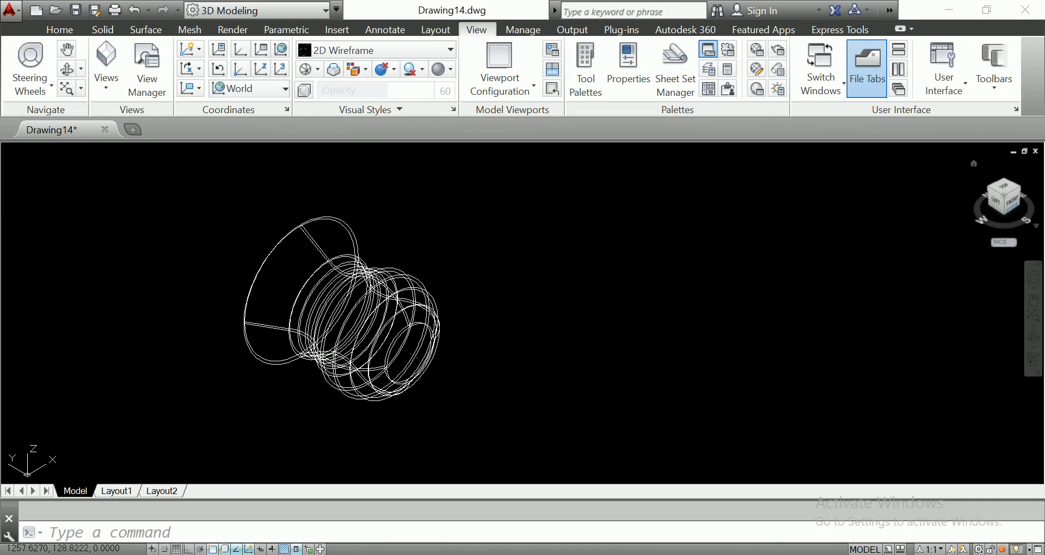
Orbit, pan and zoom to look down into the wireframe vase.
{"action": "middle_click_drag", "start_coordinate": [522, 313], "coordinate": [392, 315], "text": "shift"}
{"action": "scroll", "coordinate": [923, 354], "scroll_direction": "down", "scroll_amount": 2}
{"action": "middle_click_drag", "start_coordinate": [893, 351], "coordinate": [234, 294]}
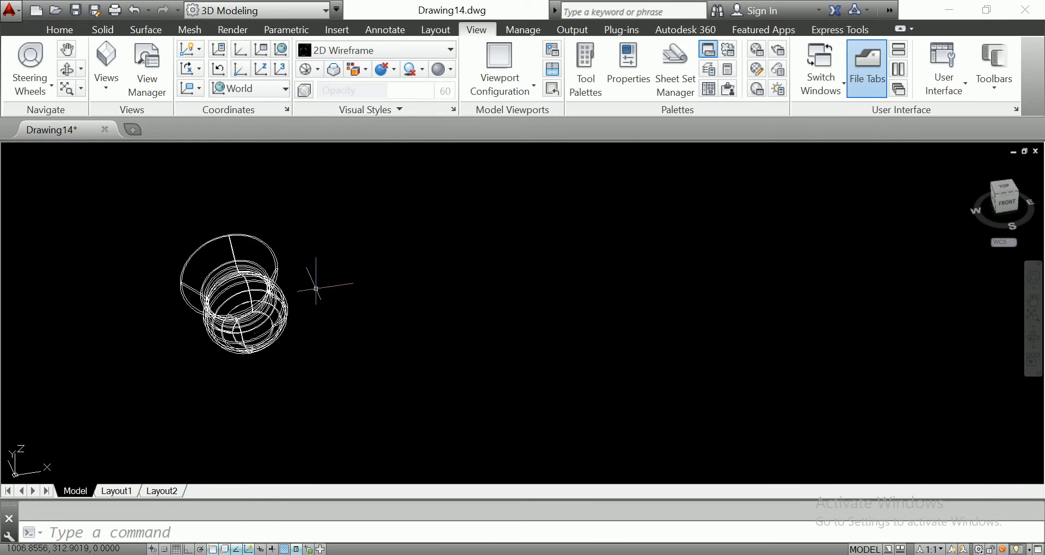
{"action": "mouse_move", "coordinate": [370, 285]}
{"action": "middle_mouse_down"}
{"action": "mouse_move", "coordinate": [417, 313]}
{"action": "mouse_move", "coordinate": [344, 270]}
{"action": "mouse_move", "coordinate": [369, 303]}
{"action": "middle_mouse_up"}
{"action": "mouse_move", "coordinate": [490, 304]}
{"action": "middle_mouse_down", "text": "shift"}
{"action": "mouse_move", "coordinate": [482, 308]}
{"action": "mouse_move", "coordinate": [571, 326]}
{"action": "middle_mouse_up", "text": "shift"}
{"action": "middle_click_drag", "start_coordinate": [8, 298], "coordinate": [15, 431], "text": "shift"}
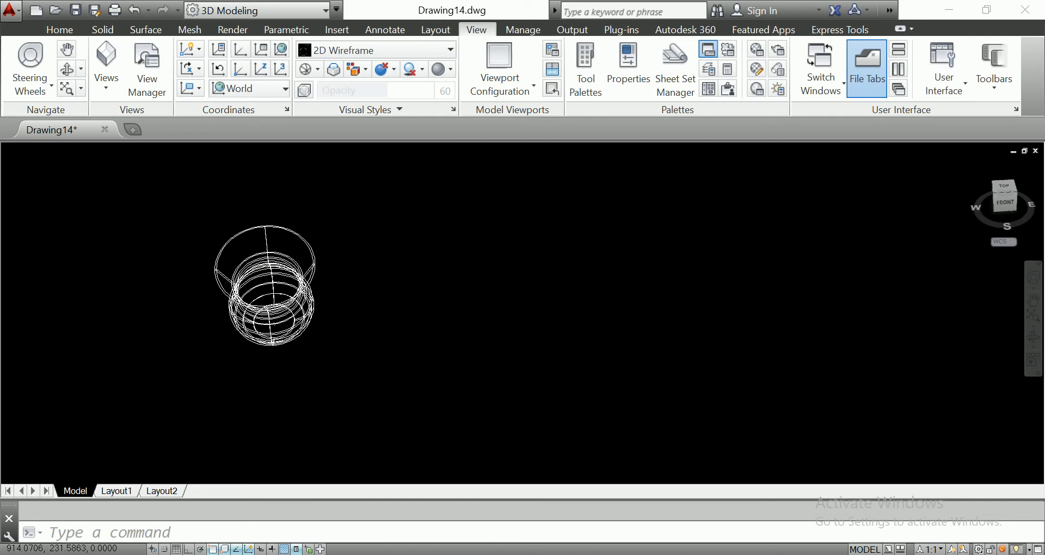
{"action": "scroll", "coordinate": [202, 302], "scroll_direction": "up", "scroll_amount": 3}
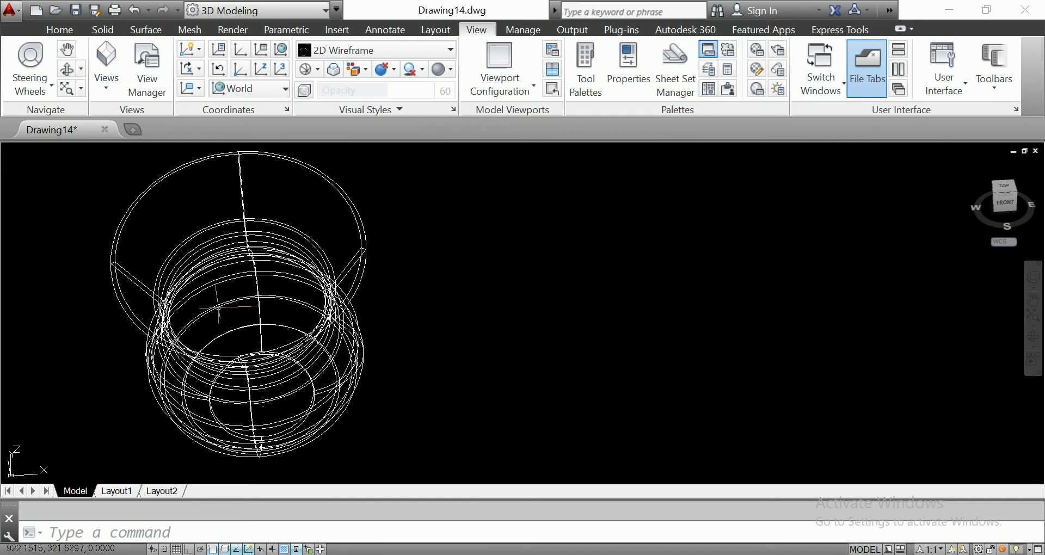
{"action": "middle_click_drag", "start_coordinate": [243, 315], "coordinate": [275, 327]}
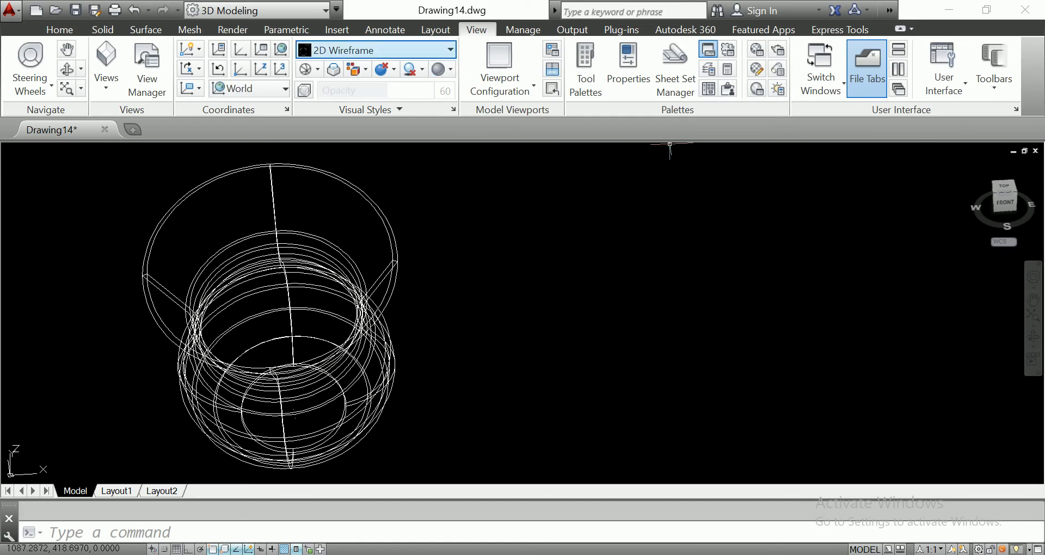
Shade the vase in the Conceptual visual style and snap to the top view.
{"action": "left_click", "coordinate": [449, 50]}
{"action": "left_click", "coordinate": [400, 87]}
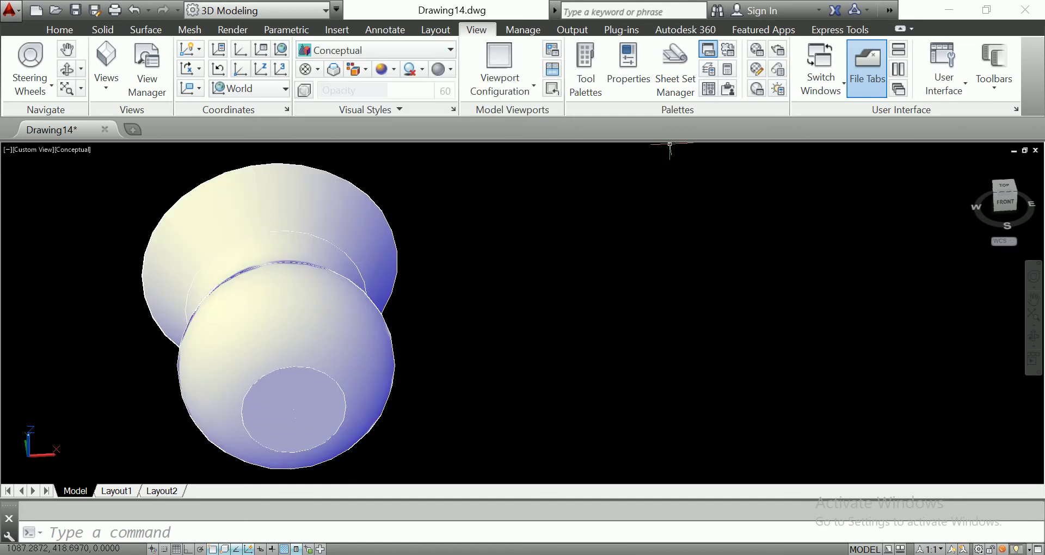
{"action": "left_click_drag", "start_coordinate": [1004, 202], "coordinate": [940, 179]}
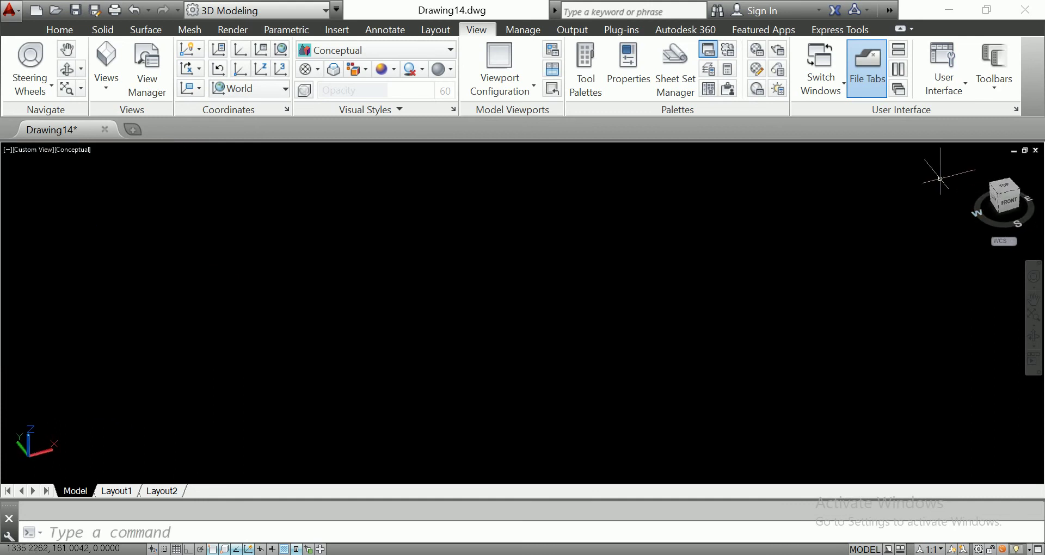
{"action": "left_click", "coordinate": [1003, 186]}
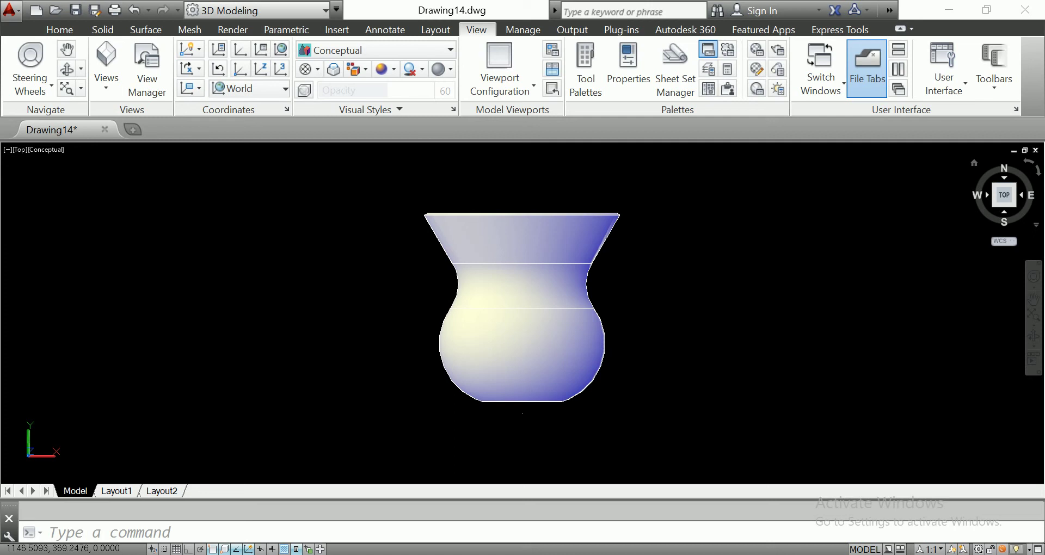
Orbit the shaded vase into an oblique side-on view.
{"action": "middle_click_drag", "start_coordinate": [525, 311], "coordinate": [932, 147], "text": "shift"}
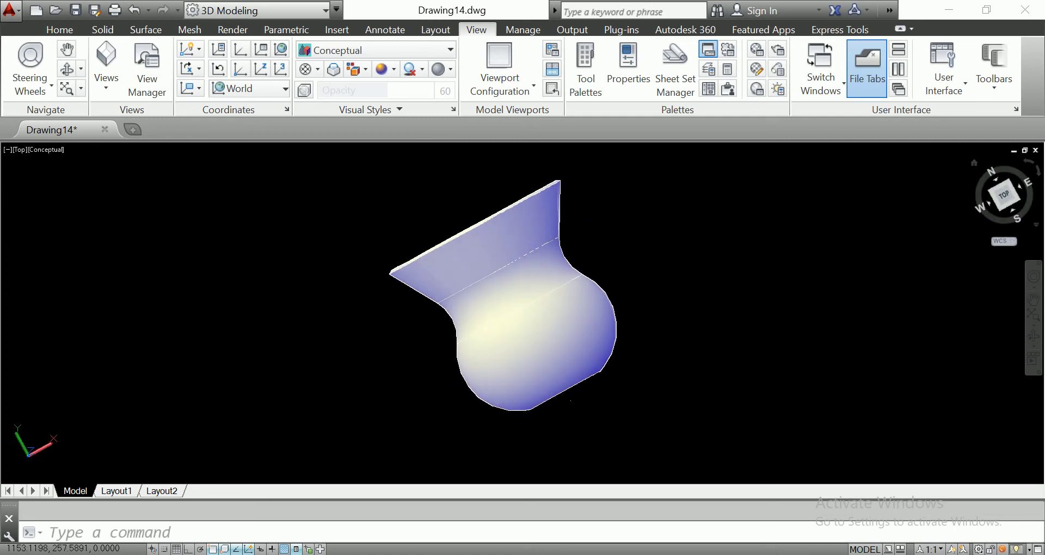
{"action": "middle_click_drag", "start_coordinate": [570, 401], "coordinate": [741, 272], "text": "shift"}
{"action": "middle_click_drag", "start_coordinate": [523, 348], "coordinate": [426, 299], "text": "shift"}
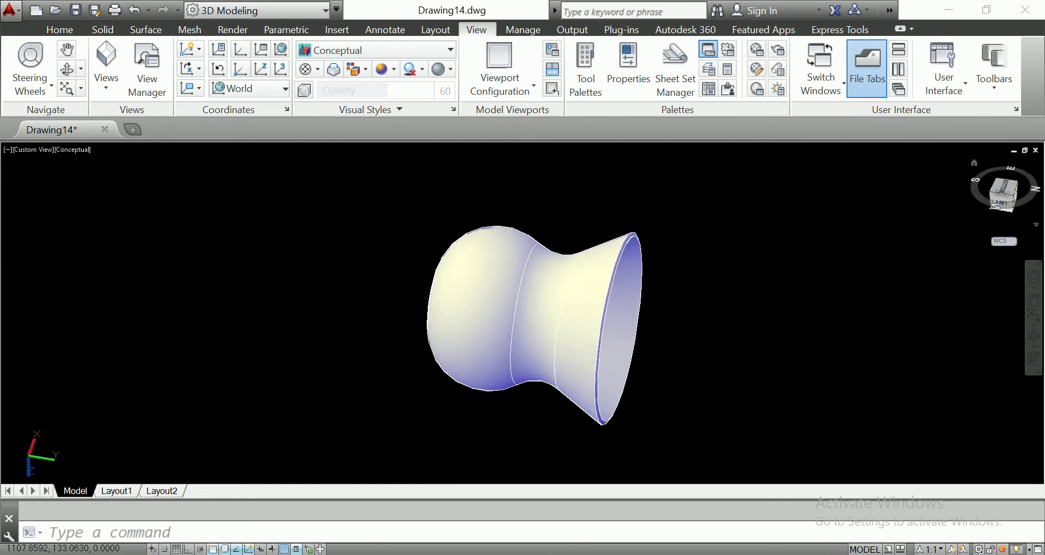
{"action": "mouse_move", "coordinate": [427, 297]}
{"action": "middle_mouse_down", "text": "shift"}
{"action": "mouse_move", "coordinate": [446, 296]}
{"action": "mouse_move", "coordinate": [426, 296]}
{"action": "middle_mouse_up", "text": "shift"}
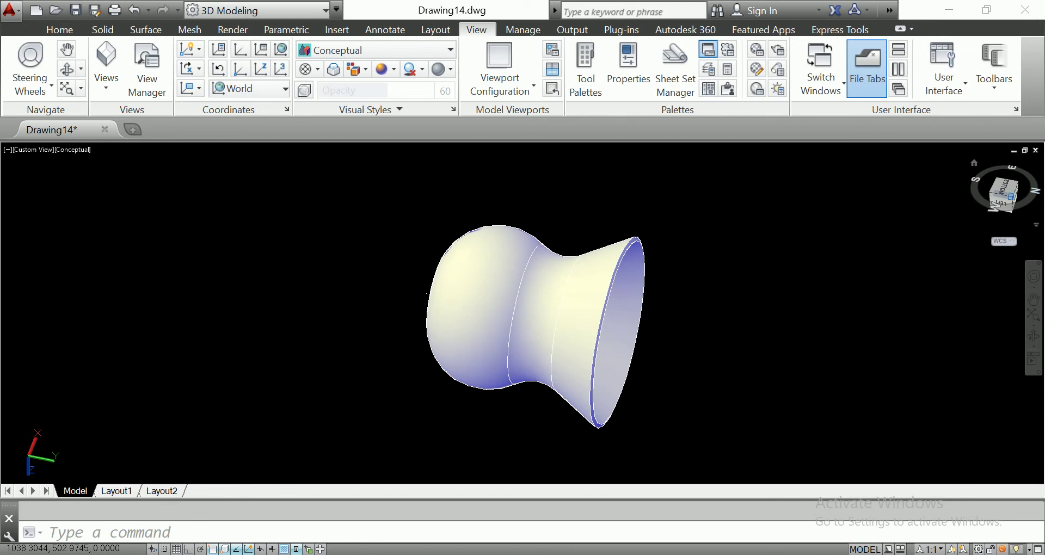
{"action": "left_click", "coordinate": [1005, 189]}
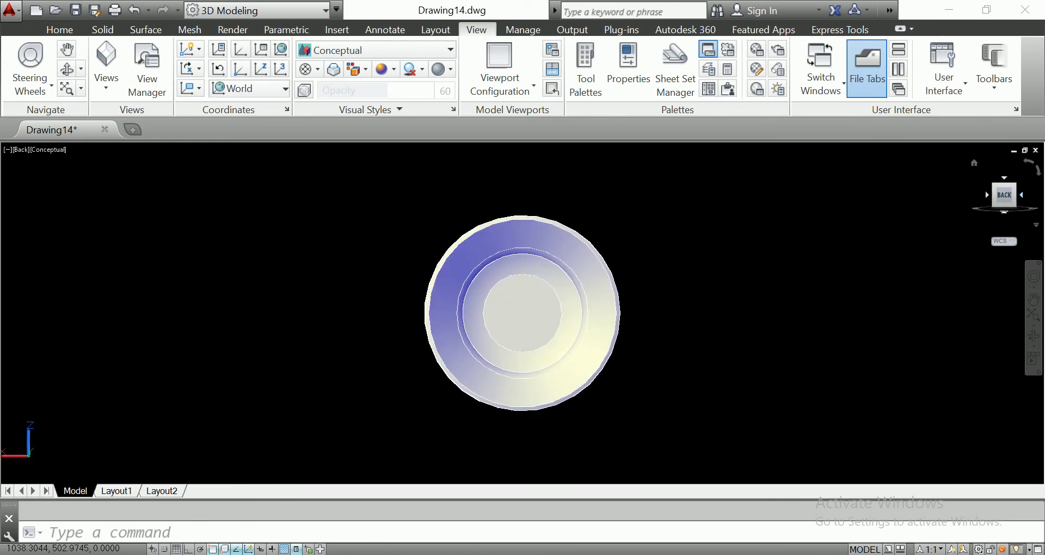
Tilt the vase off the back view to look down into its hollow opening.
{"action": "left_click_drag", "start_coordinate": [1005, 195], "coordinate": [1013, 185]}
{"action": "middle_click_drag", "start_coordinate": [523, 272], "coordinate": [522, 348], "text": "shift"}
{"action": "left_click", "coordinate": [827, 275]}
{"action": "left_click", "coordinate": [822, 300]}
Zoom and pan to frame the upright shaded vase in the viewport.
{"action": "scroll", "coordinate": [847, 313], "scroll_direction": "down", "scroll_amount": 2}
{"action": "scroll", "coordinate": [847, 313], "scroll_direction": "up", "scroll_amount": 3}
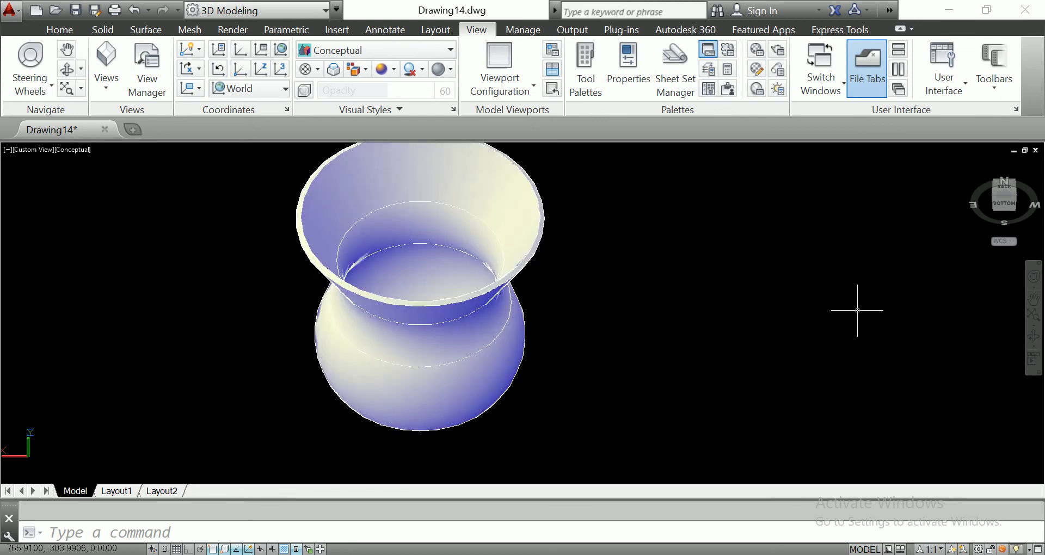
{"action": "scroll", "coordinate": [763, 256], "scroll_direction": "up", "scroll_amount": 2}
{"action": "scroll", "coordinate": [751, 264], "scroll_direction": "down", "scroll_amount": 3}
{"action": "mouse_move", "coordinate": [691, 276]}
{"action": "middle_mouse_down"}
{"action": "mouse_move", "coordinate": [545, 319]}
{"action": "mouse_move", "coordinate": [488, 316]}
{"action": "middle_mouse_up"}
{"action": "scroll", "coordinate": [393, 355], "scroll_direction": "up", "scroll_amount": 1}
{"action": "scroll", "coordinate": [390, 352], "scroll_direction": "down", "scroll_amount": 2}
{"action": "scroll", "coordinate": [305, 287], "scroll_direction": "up", "scroll_amount": 2}
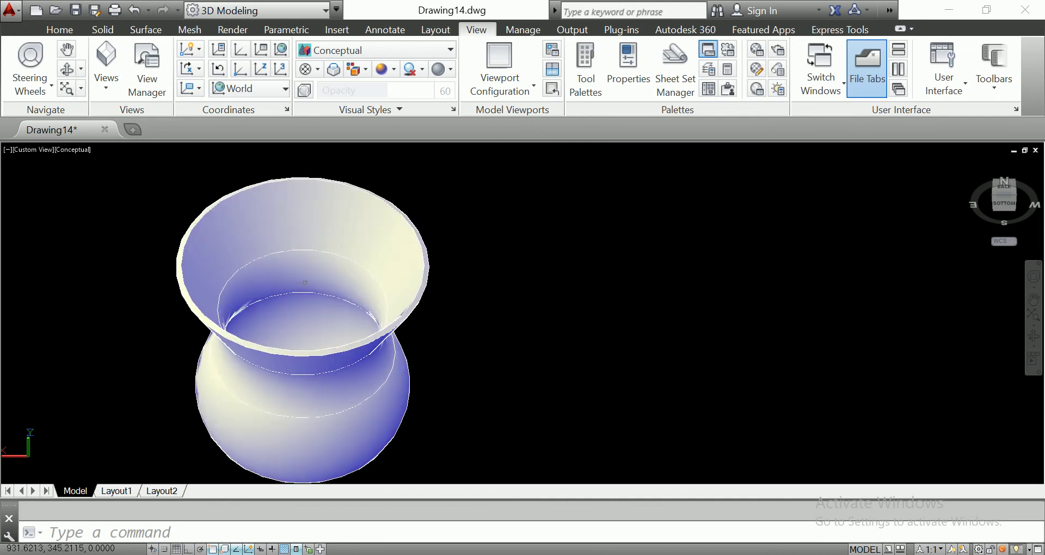
{"action": "middle_click_drag", "start_coordinate": [424, 350], "coordinate": [421, 332]}
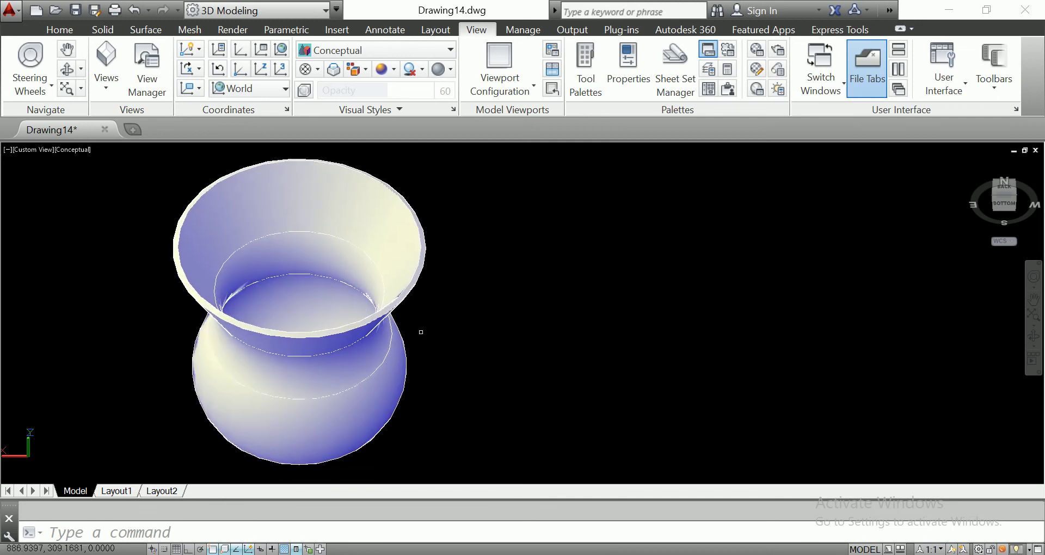
{"action": "middle_click_drag", "start_coordinate": [552, 374], "coordinate": [580, 371]}
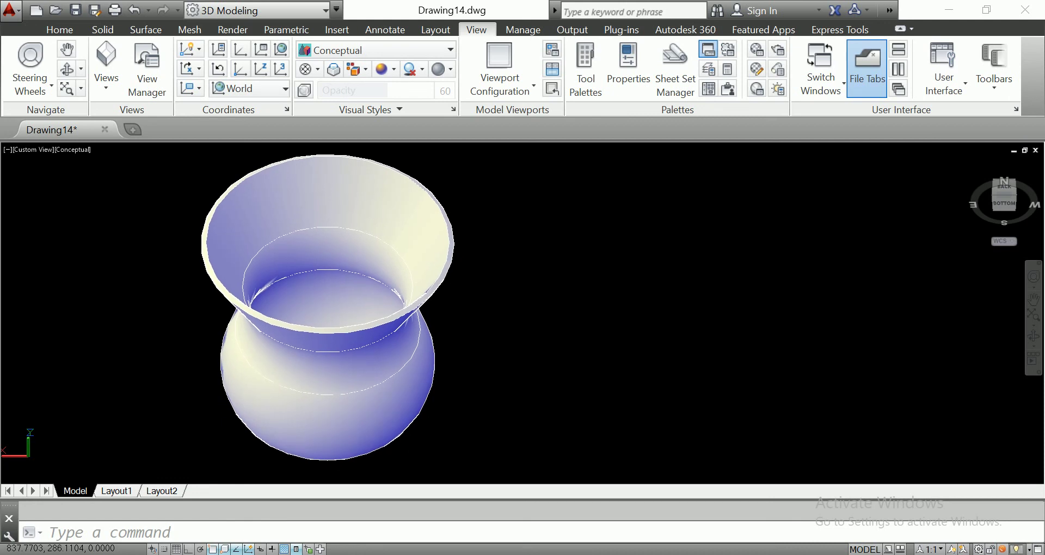